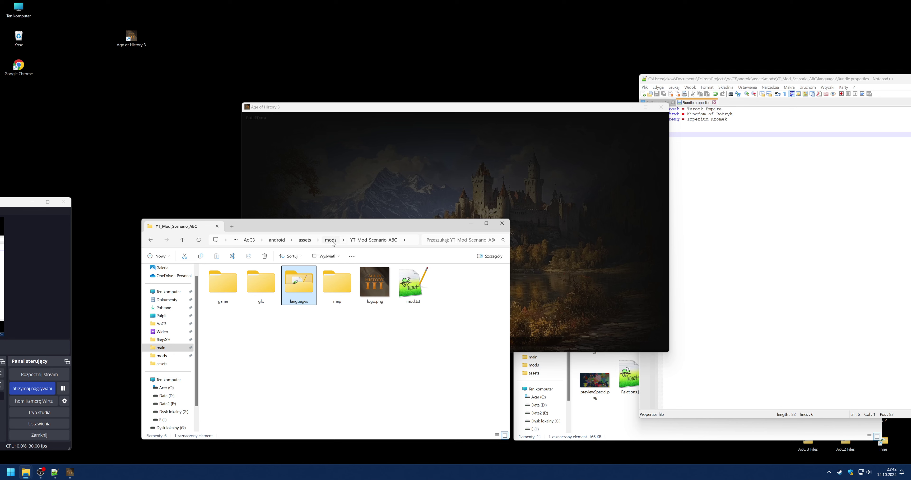
# - Go up to the mods folder and reopen YT_Mod_Scenario_ABC to check its contents
pyautogui.click(331, 241)
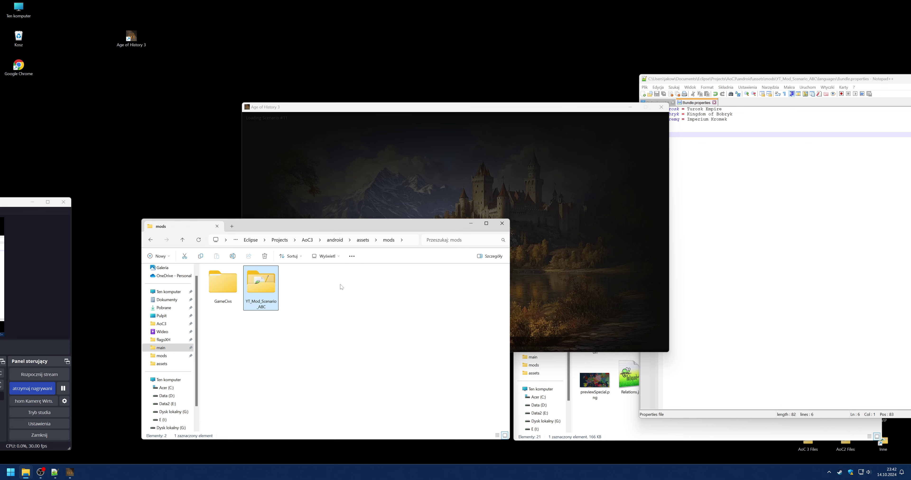
pyautogui.doubleClick(268, 289)
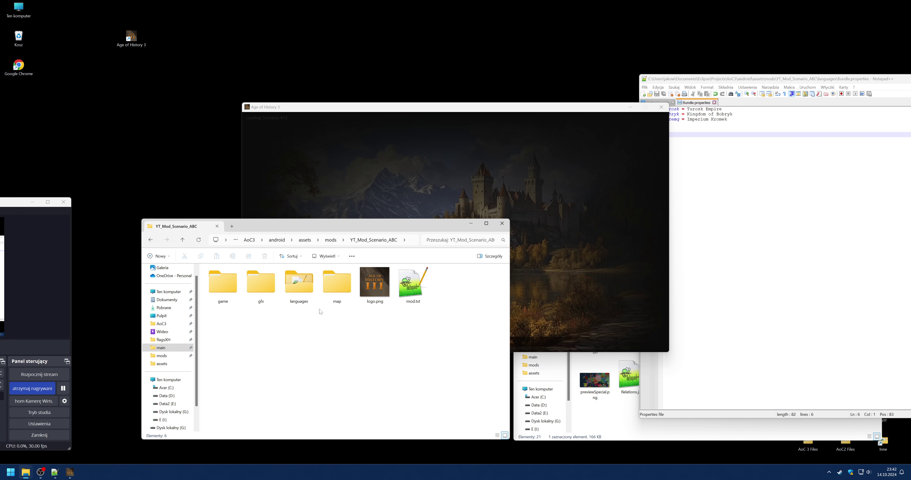
# - Close both folder windows and minimise the text editor so that only the game window stays in view
pyautogui.click(620, 406)
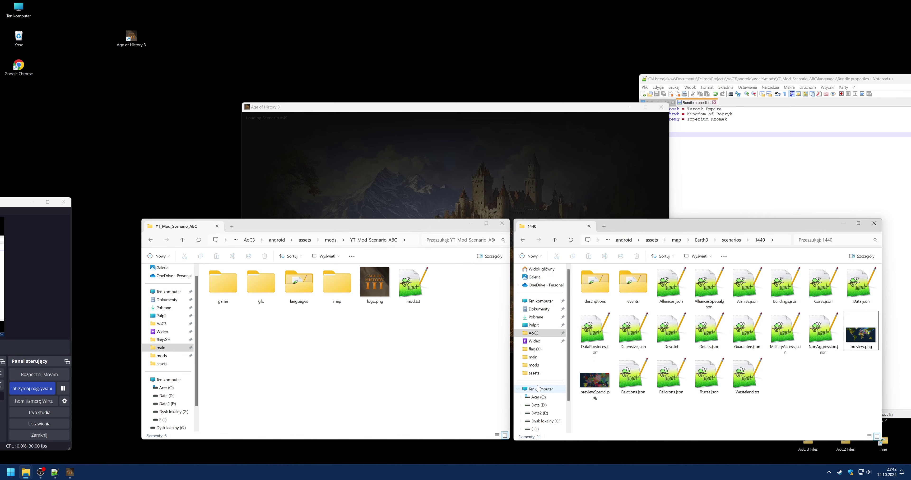
pyautogui.click(463, 199)
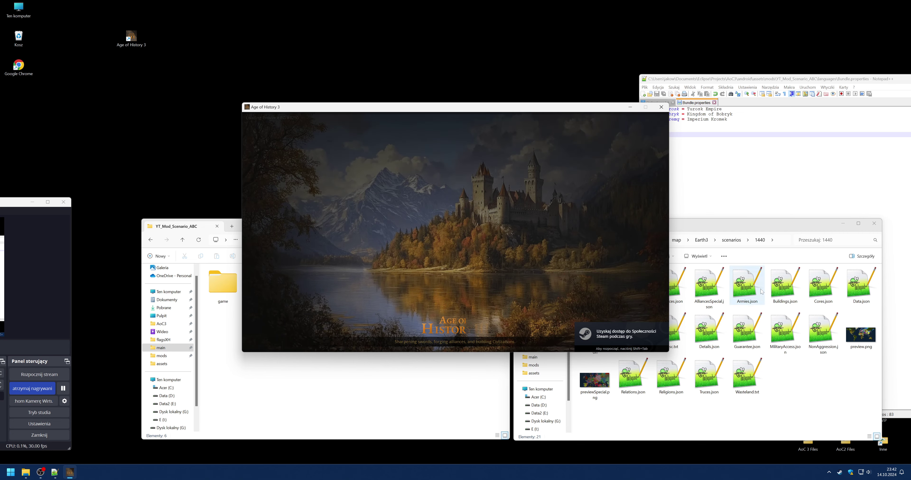
pyautogui.click(721, 228)
pyautogui.click(873, 223)
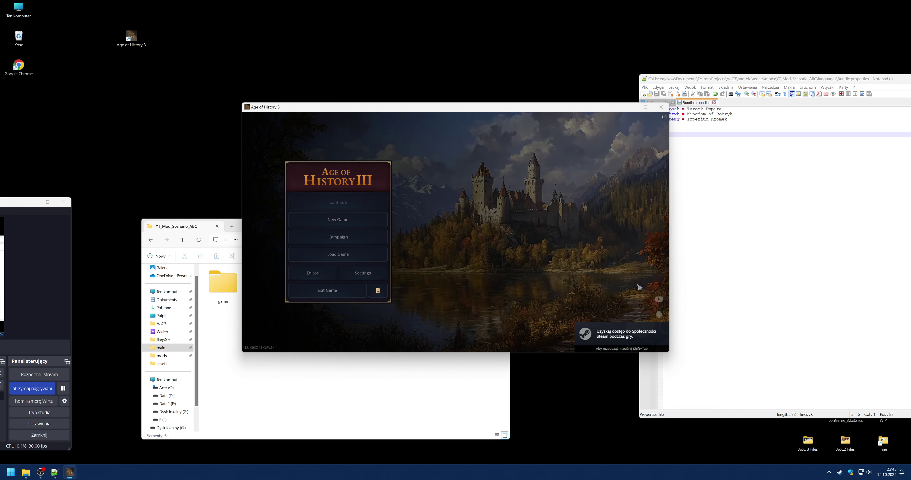
pyautogui.click(501, 223)
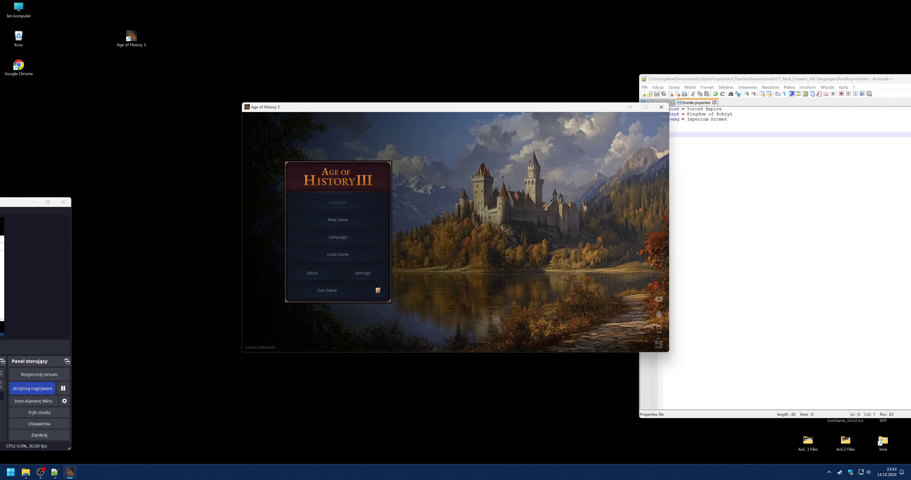
pyautogui.click(330, 273)
pyautogui.click(54, 472)
pyautogui.click(54, 472)
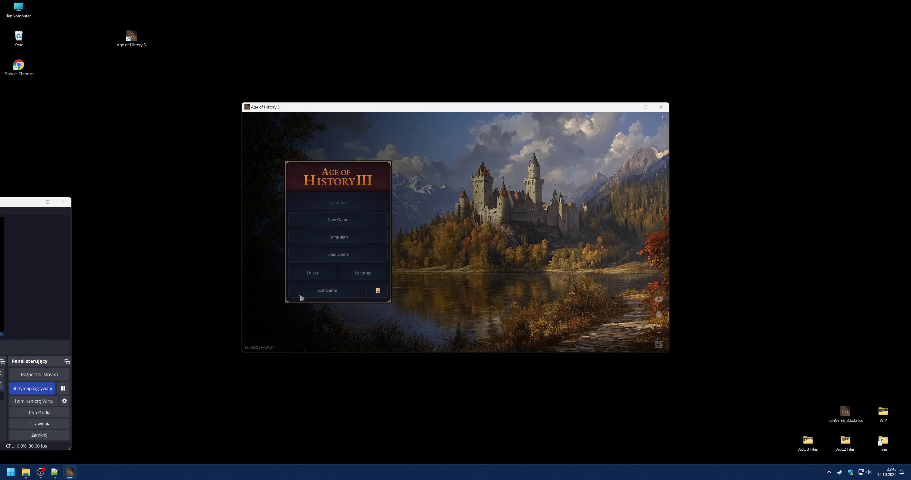
# - Submit the YT_Mod_Scenario_ABC mod to the Steam Workshop from the game editor
pyautogui.click(321, 279)
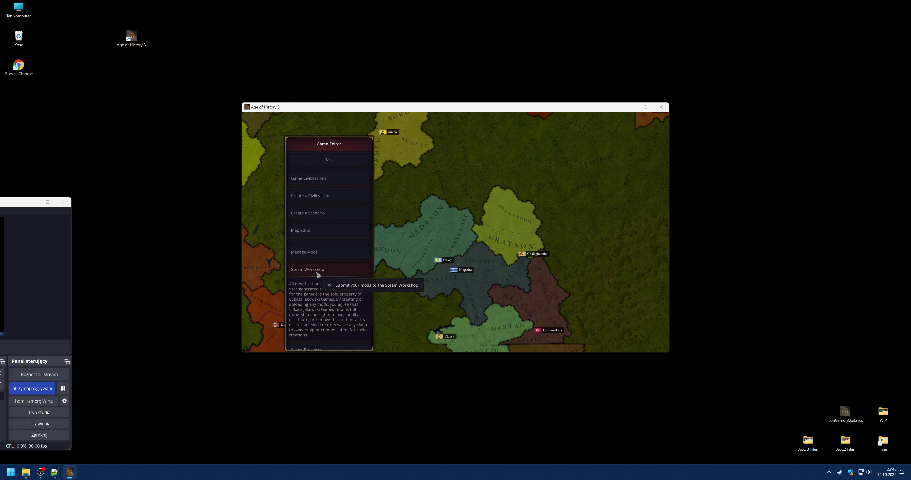
pyautogui.click(318, 272)
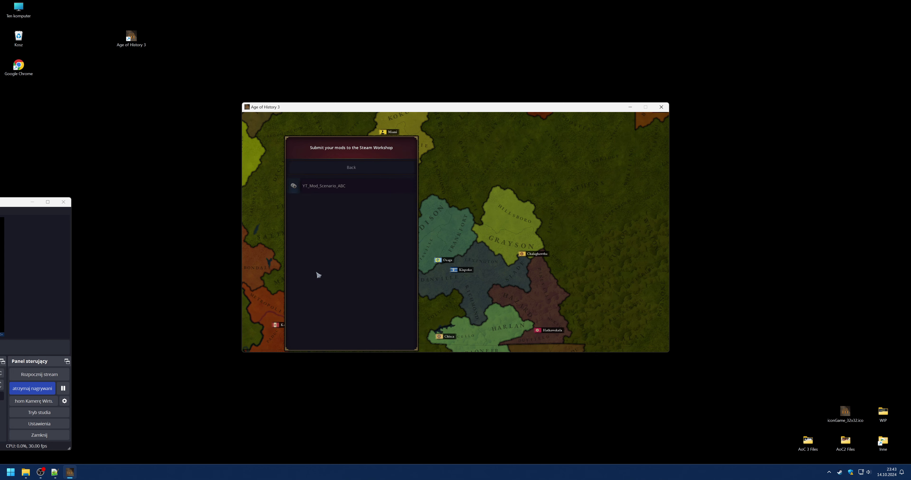
pyautogui.click(316, 192)
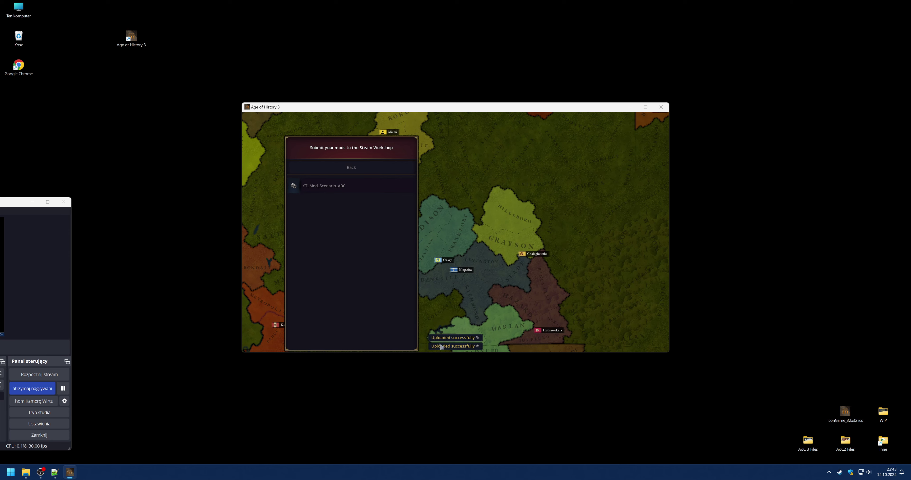
# - Switch to Steam, open the Age of History 3 Workshop, and browse and refresh its list of items
pyautogui.click(479, 345)
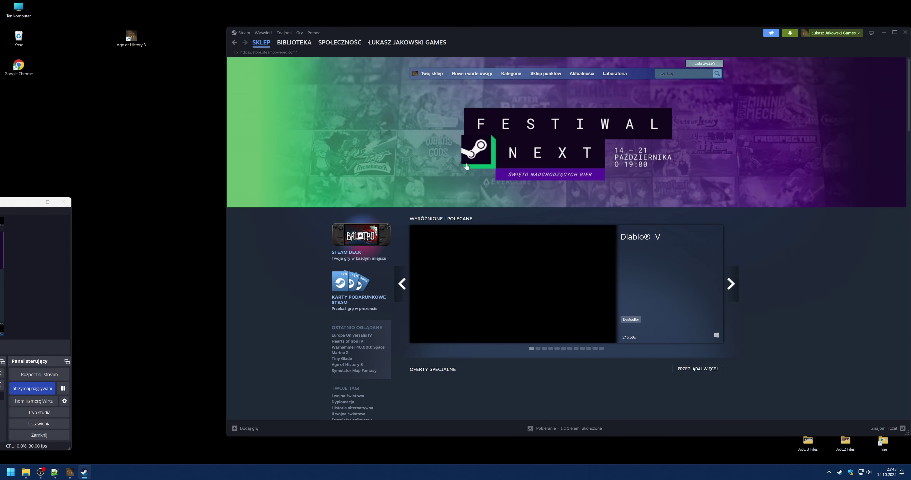
pyautogui.click(832, 33)
pyautogui.click(824, 39)
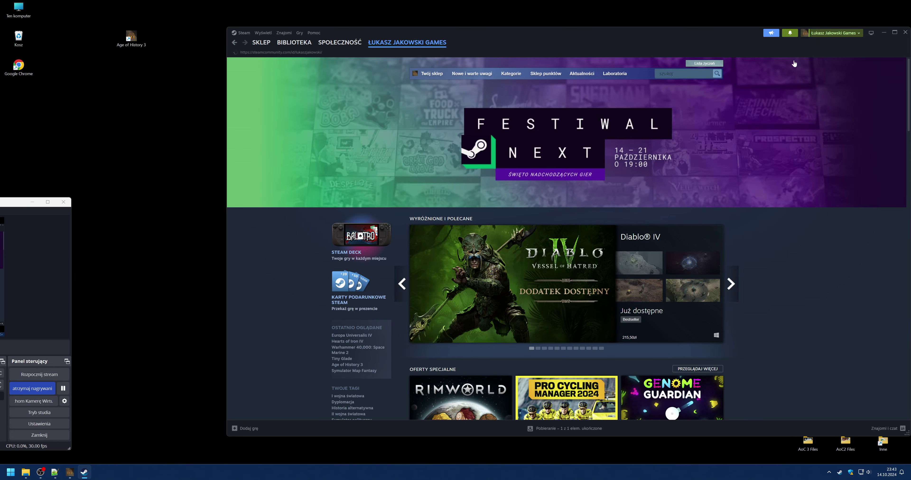
pyautogui.click(457, 167)
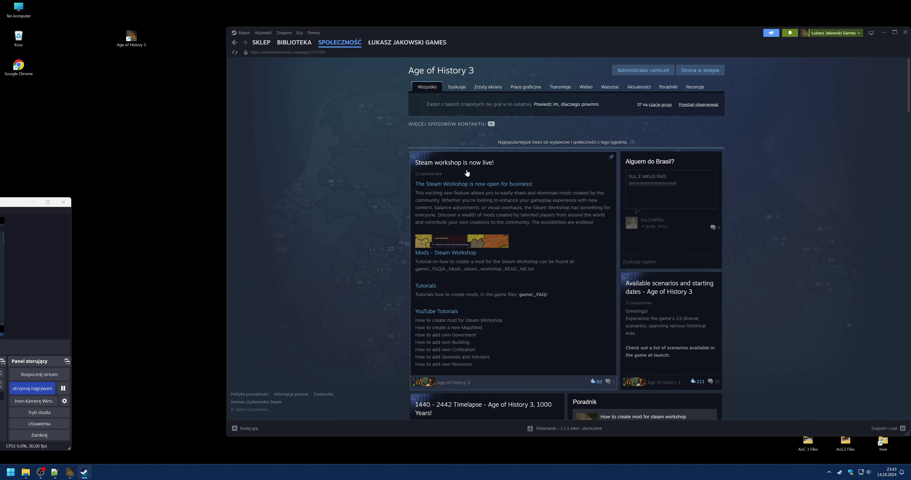
pyautogui.click(612, 91)
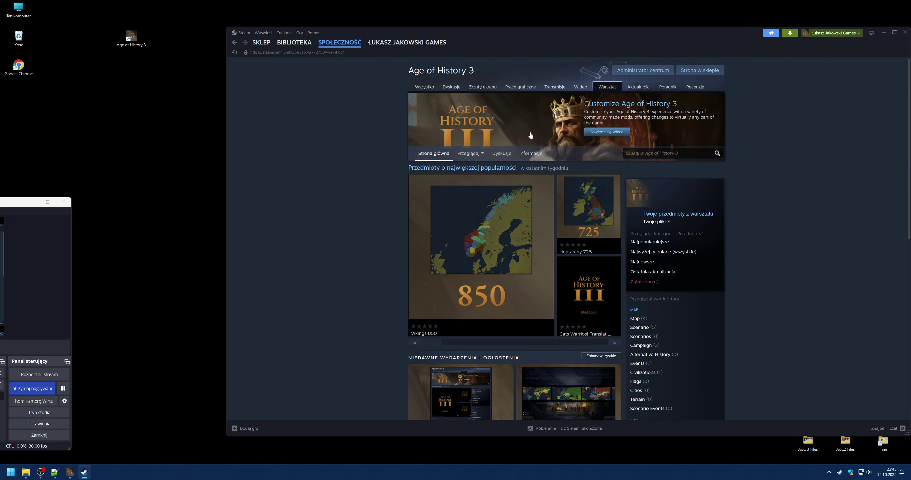
pyautogui.click(462, 164)
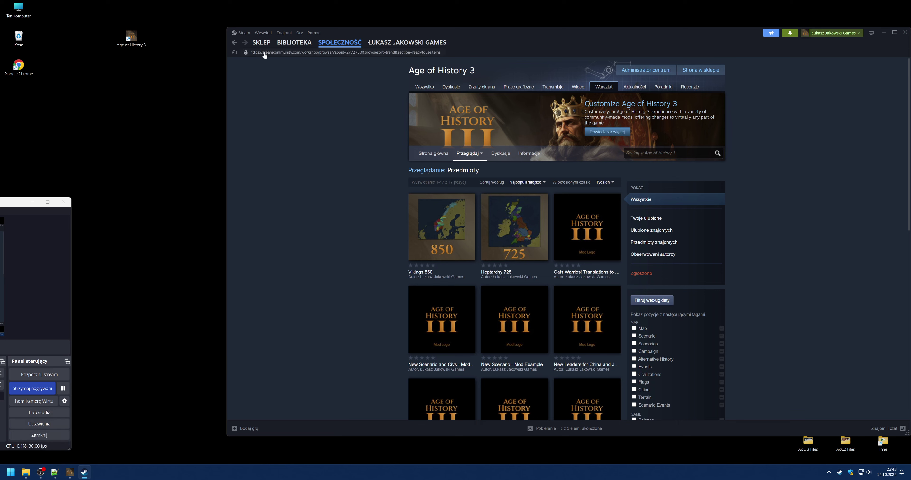
pyautogui.click(234, 52)
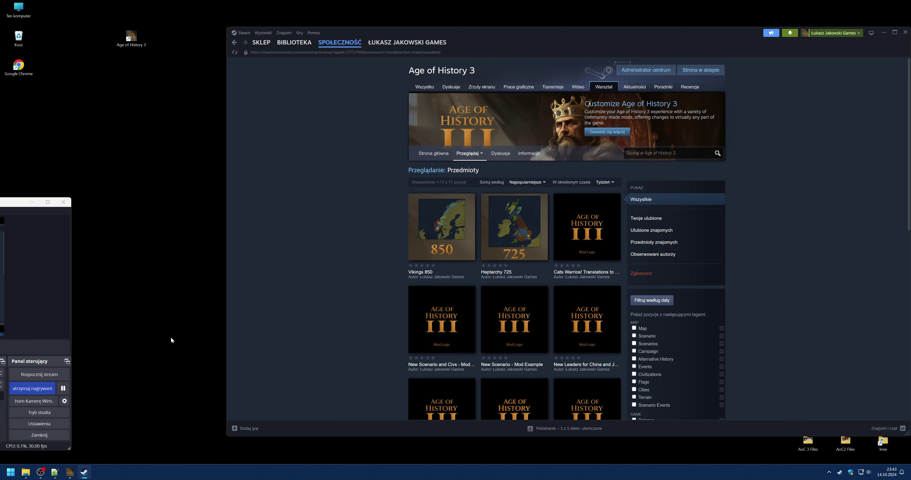
# - Switch back to Age of History 3 and open the Tutorial Scenario in the scenario editor
pyautogui.click(68, 473)
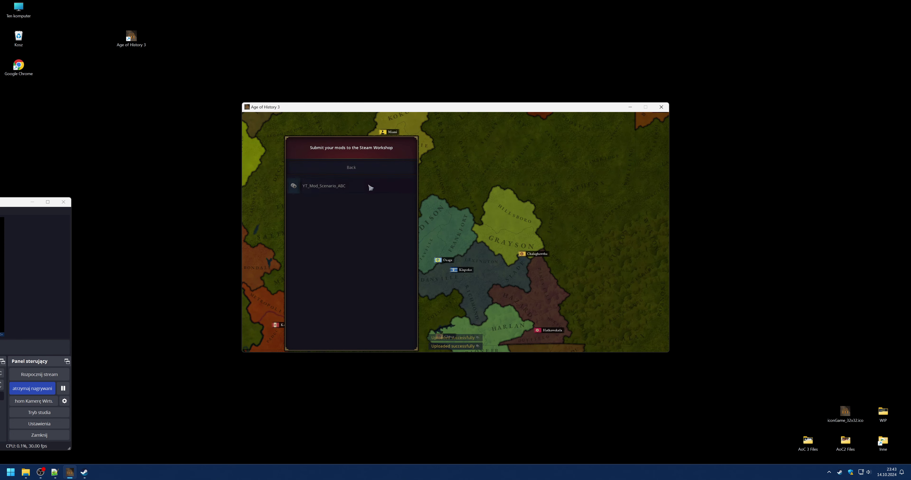
pyautogui.click(353, 171)
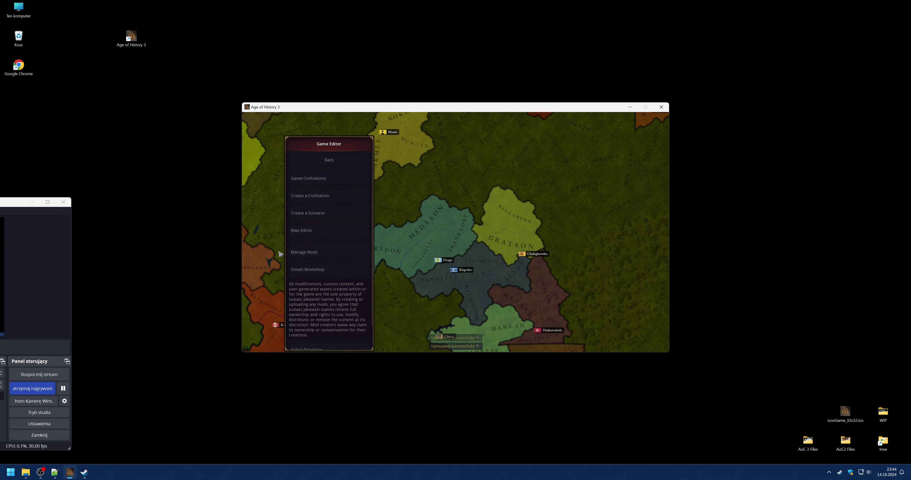
pyautogui.click(307, 216)
pyautogui.scroll(-1, 343, 281)
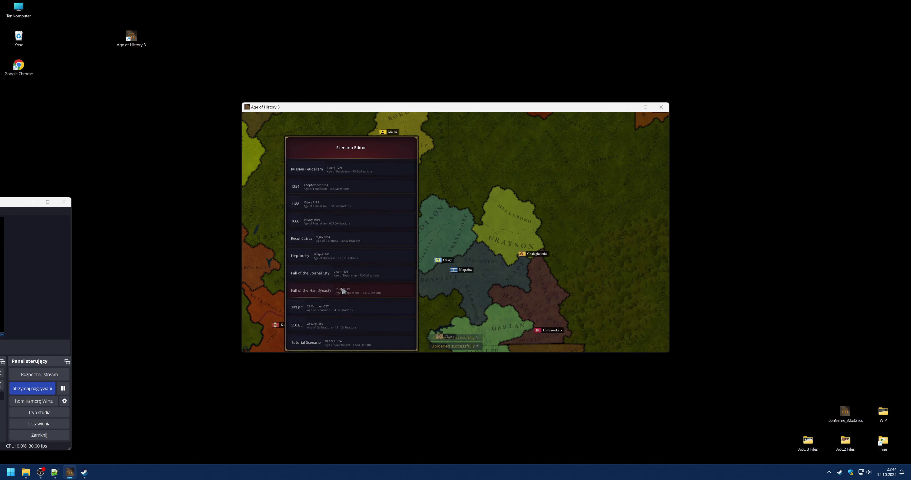
pyautogui.click(340, 341)
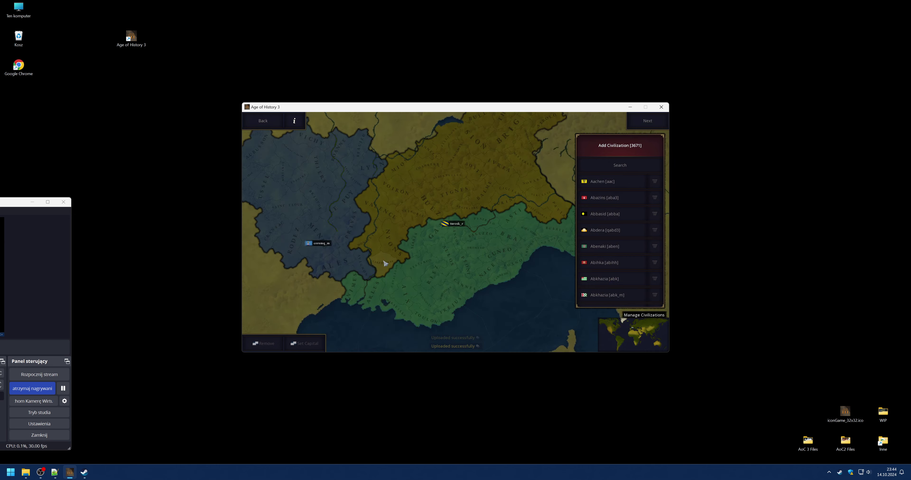
# - Add the Redania civilization to a coastal province in the eastern part of the green territory
pyautogui.scroll(4, 431, 256)
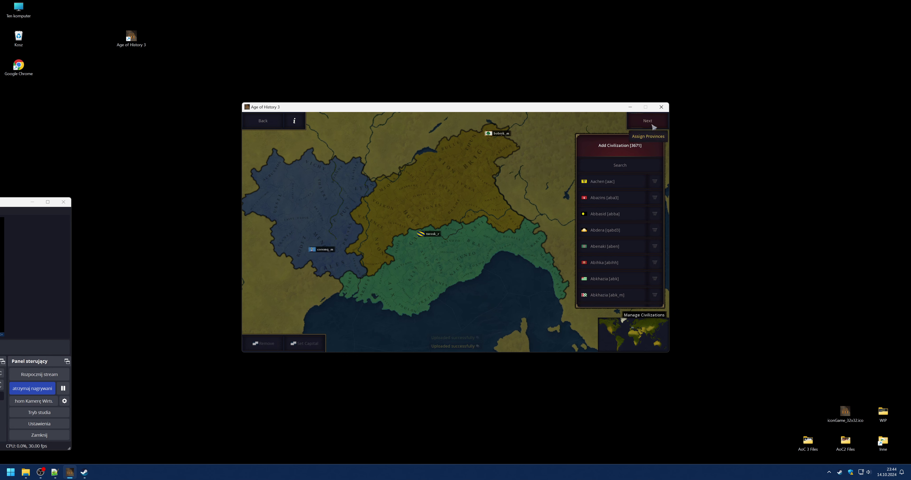
pyautogui.click(518, 252)
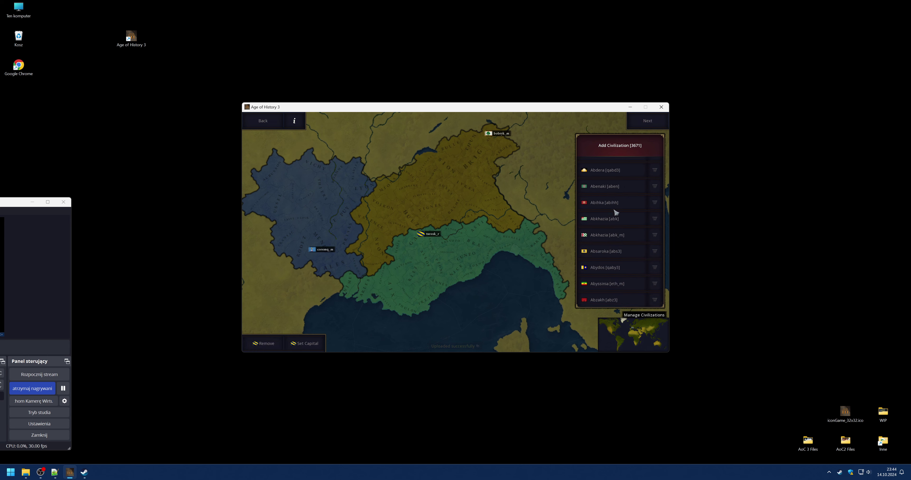
pyautogui.click(619, 165)
pyautogui.write('reda')
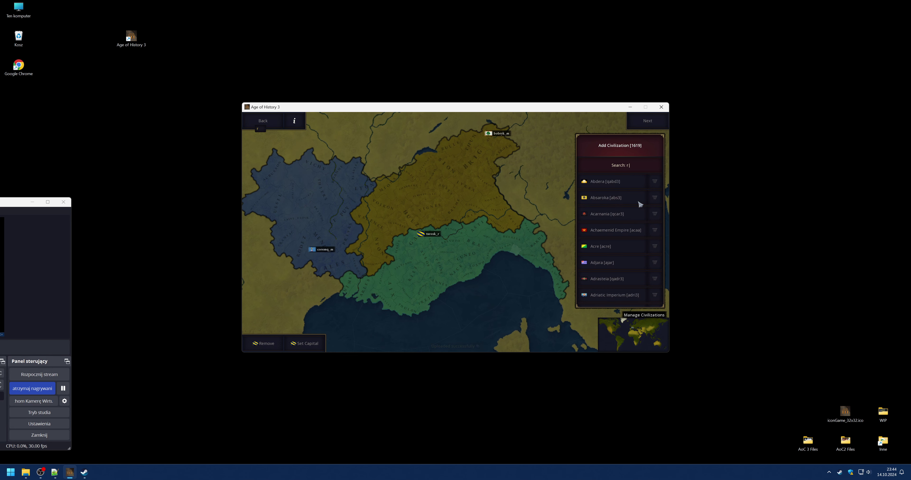
pyautogui.write('ni')
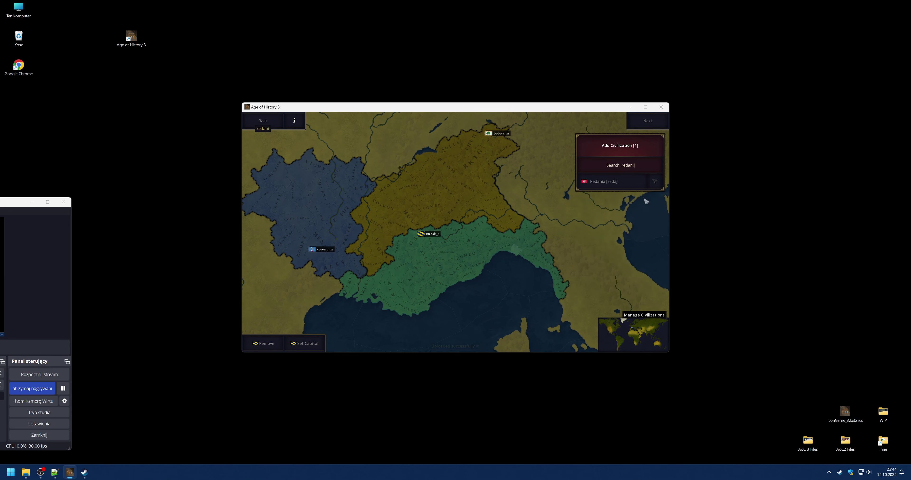
pyautogui.click(613, 183)
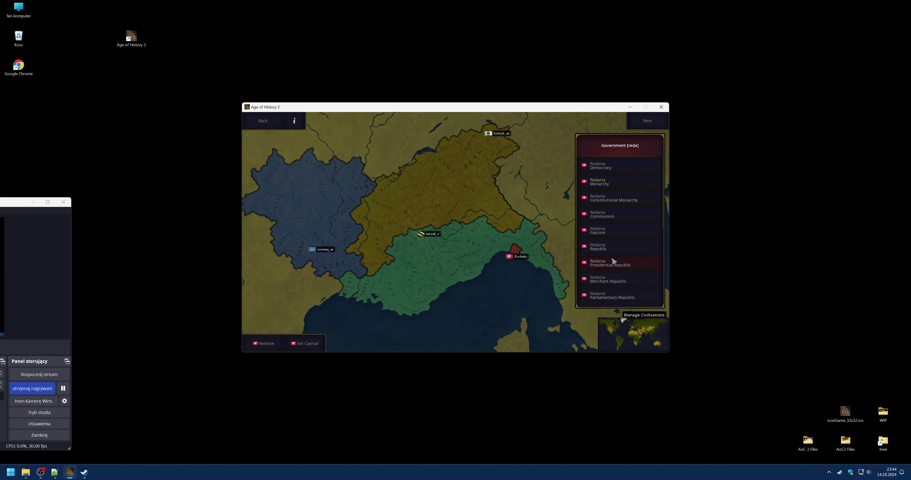
pyautogui.scroll(-2, 615, 265)
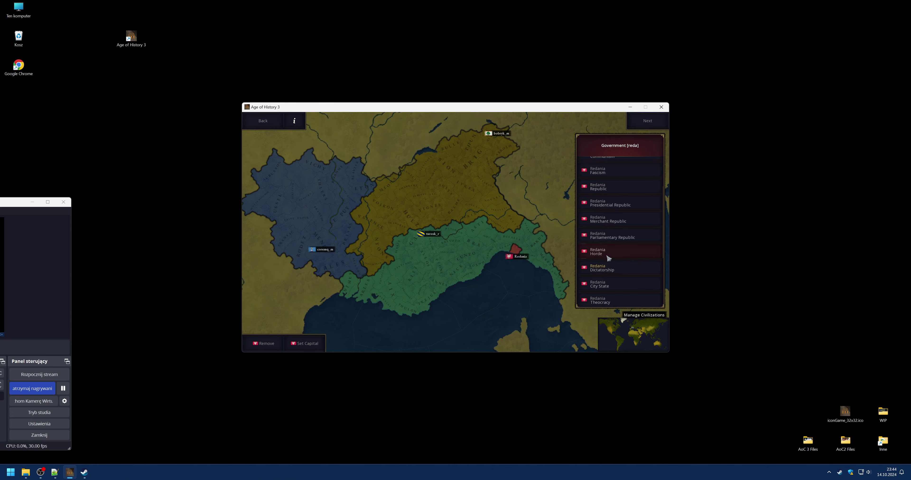
# - Assign the surrounding eastern coastal provinces of the green territory to Redania, and save the scenario
pyautogui.click(646, 127)
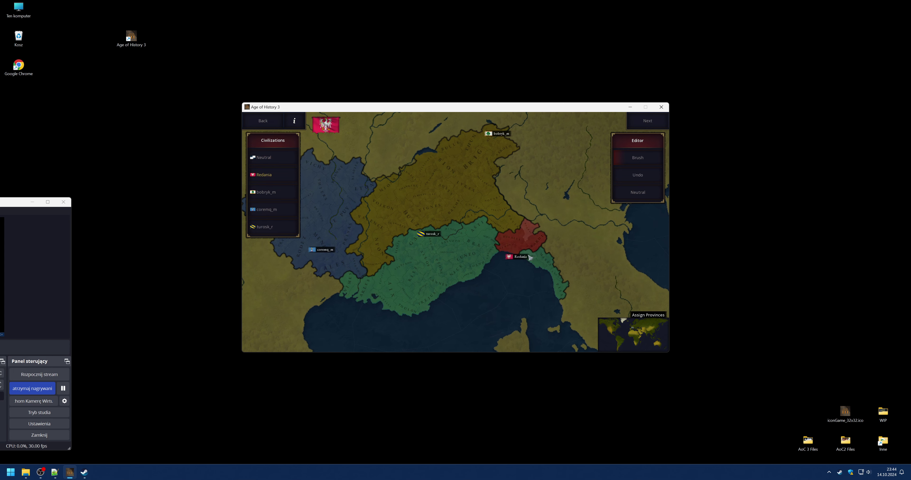
pyautogui.moveTo(531, 244); pyautogui.dragTo(560, 293)
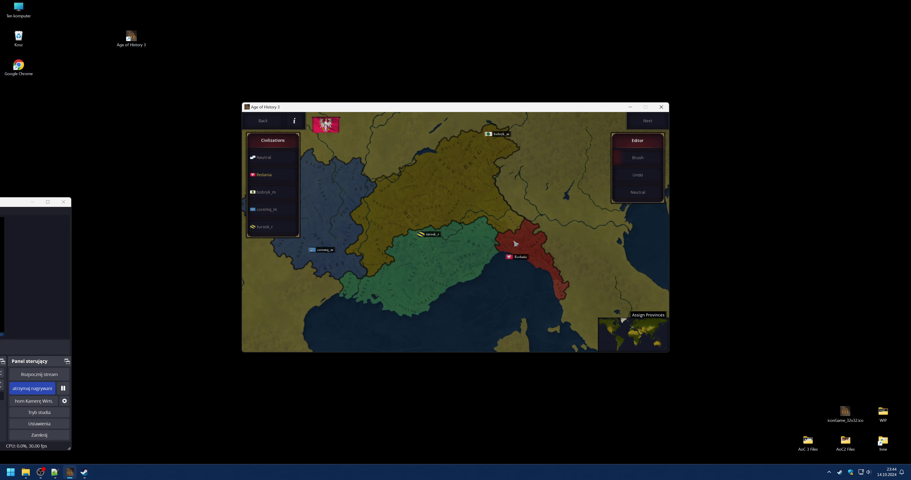
pyautogui.click(647, 122)
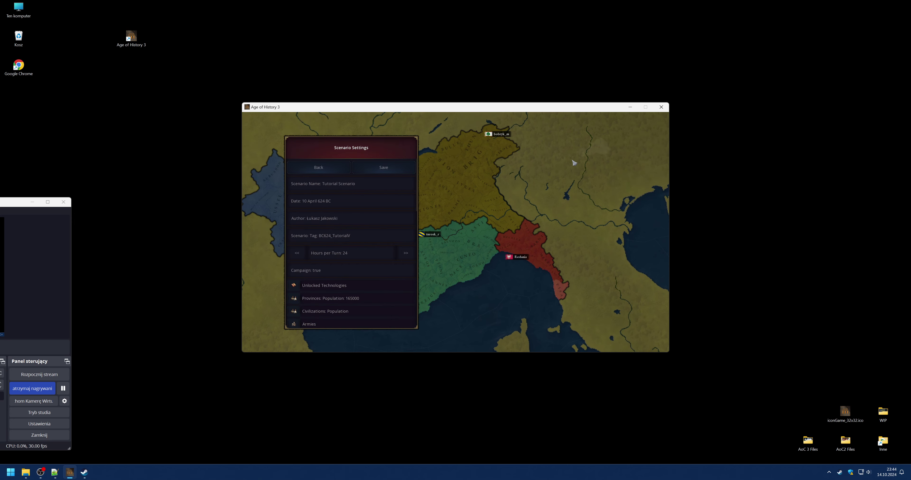
pyautogui.click(381, 169)
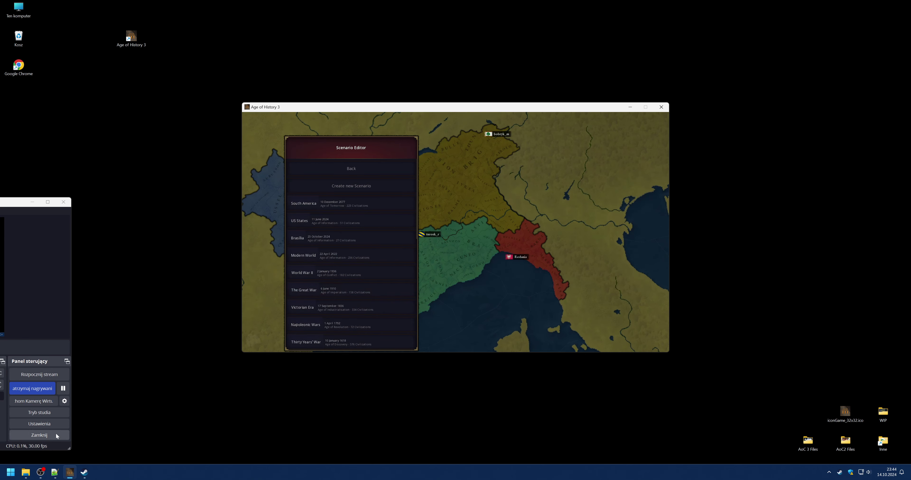
# - Show the YT_Mod_Scenario_ABC mod folder and the game's main scenarios folder side by side, and select the BC624_TutorialV scenario folder
pyautogui.click(25, 473)
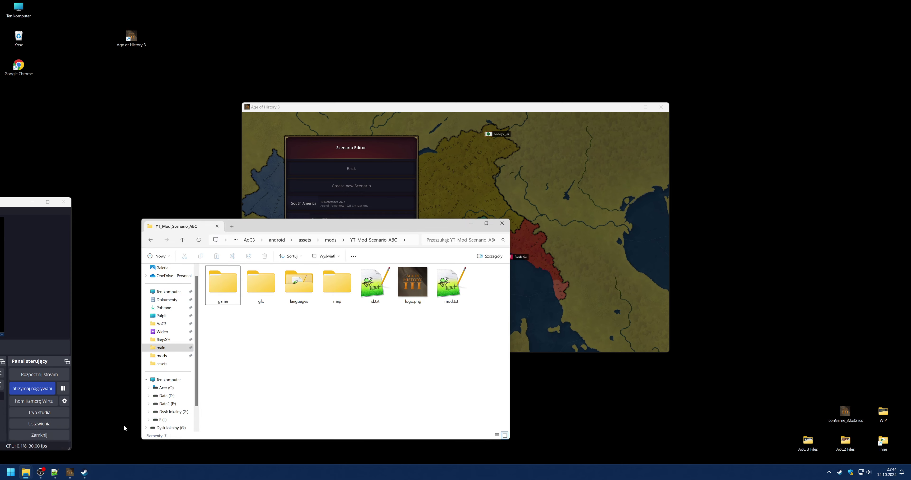
pyautogui.click(97, 438)
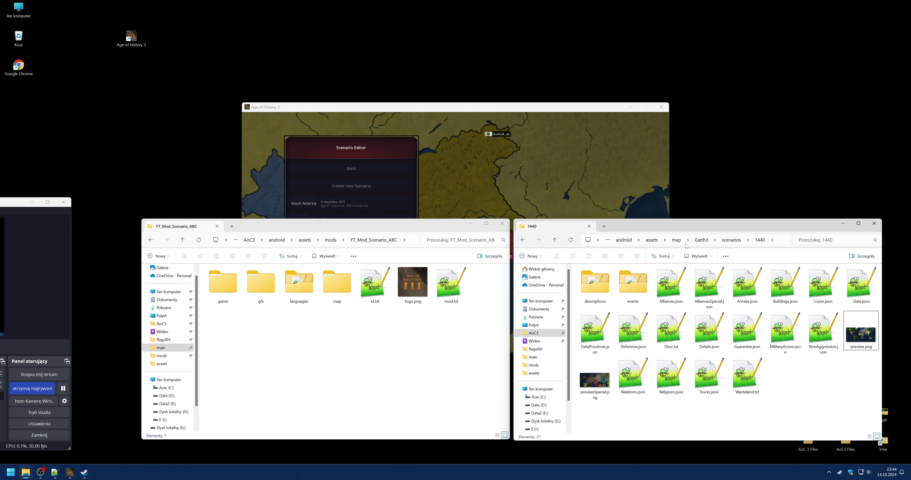
pyautogui.click(732, 241)
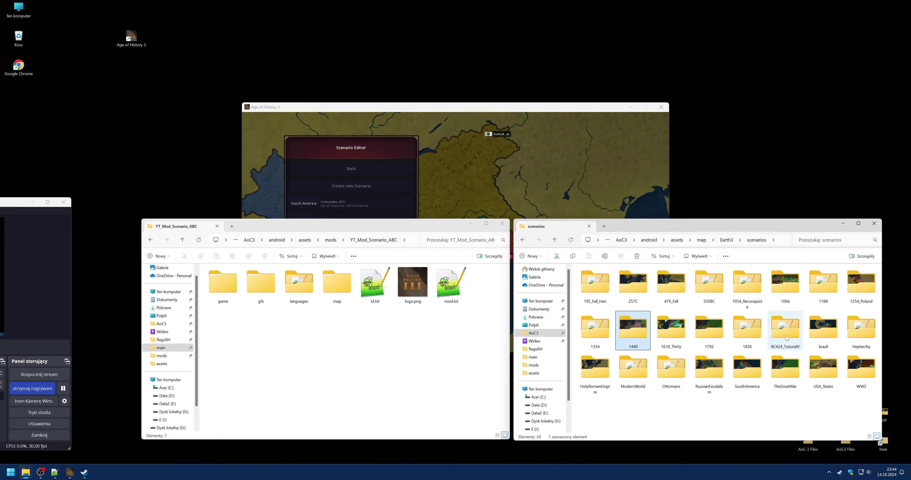
pyautogui.click(56, 437)
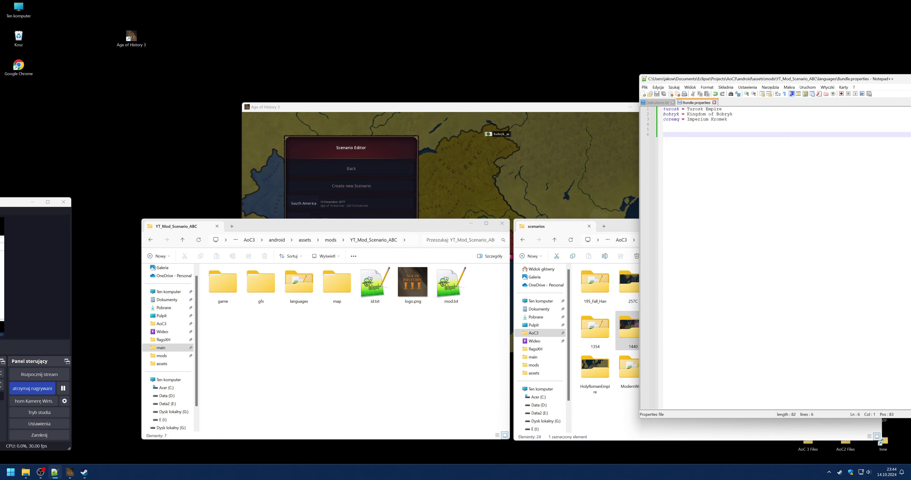
pyautogui.click(595, 371)
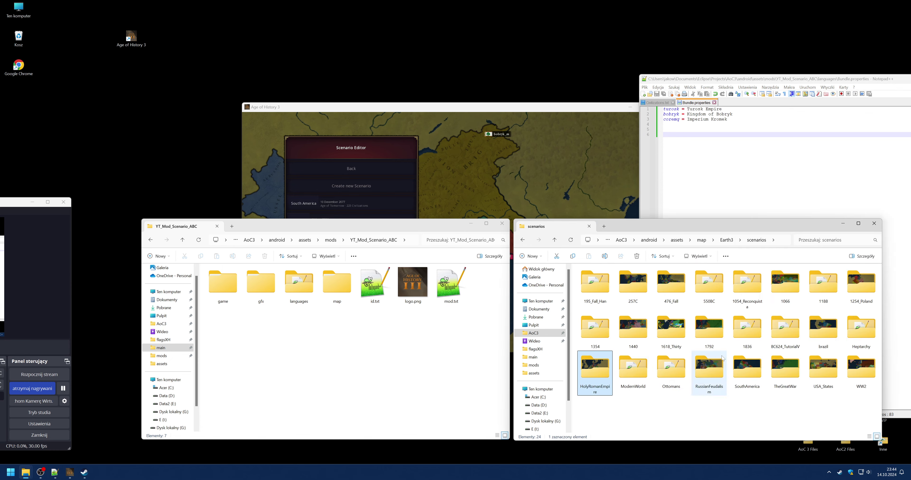
pyautogui.click(785, 350)
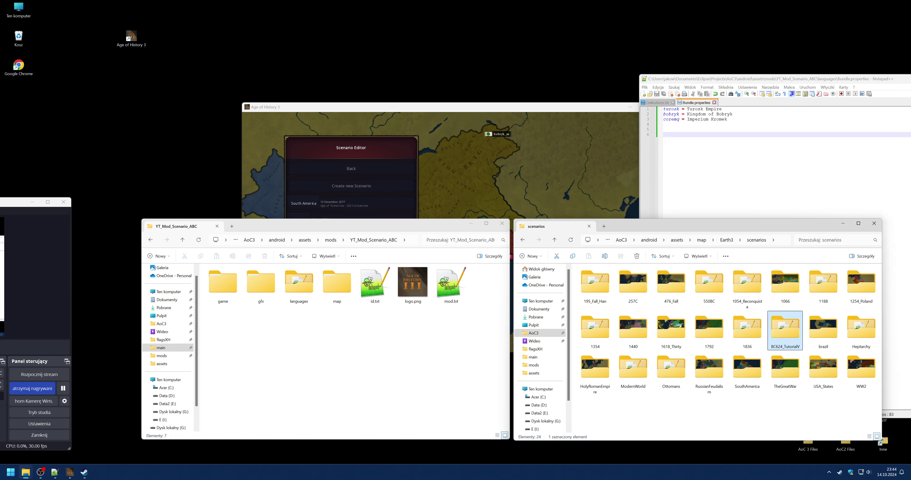
# - Write the note "The scenario is saved in main game files," in a new Notepad++ document
pyautogui.hotkey('alt', 'Tab')
pyautogui.hotkey('ctrl', 'n')
pyautogui.write('The s')
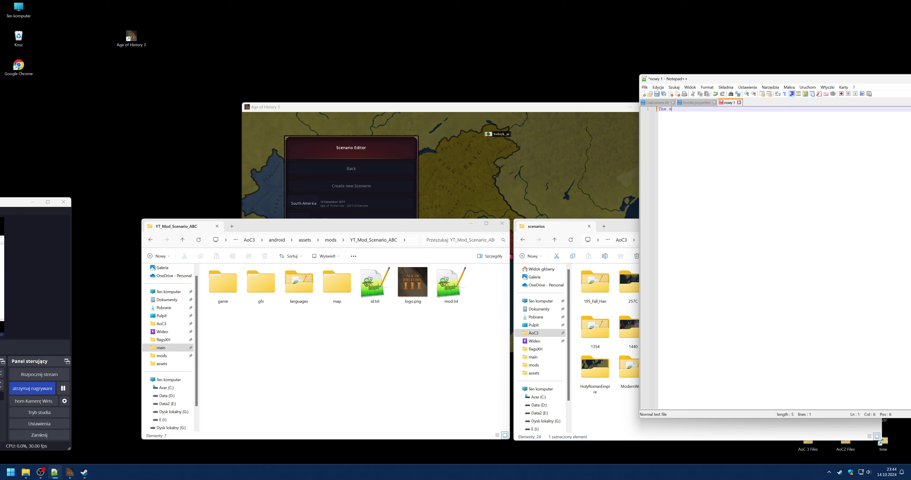
pyautogui.write('cenario is saved in main game files,')
# - Move the BC624_TutorialV folder from the game's scenarios folder into the mod's map/Earth3/scenarios folder, replacing the existing files
pyautogui.click(595, 371)
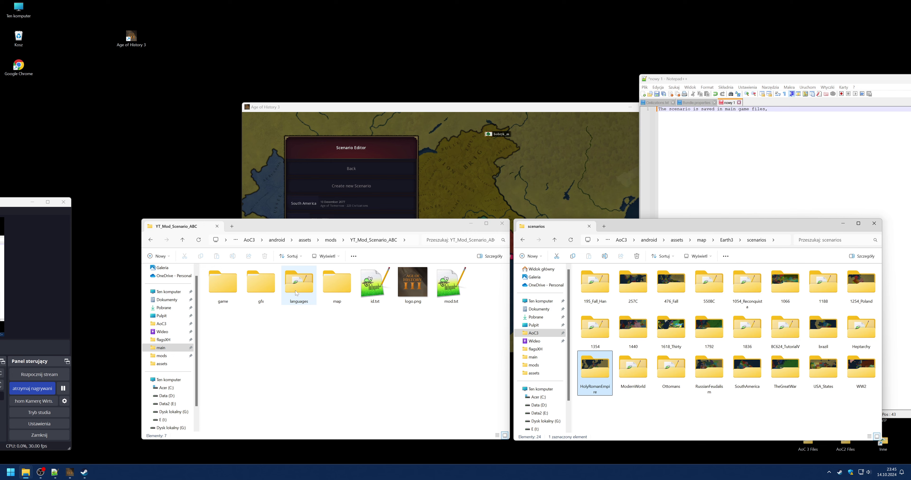
pyautogui.doubleClick(328, 289)
pyautogui.doubleClick(235, 280)
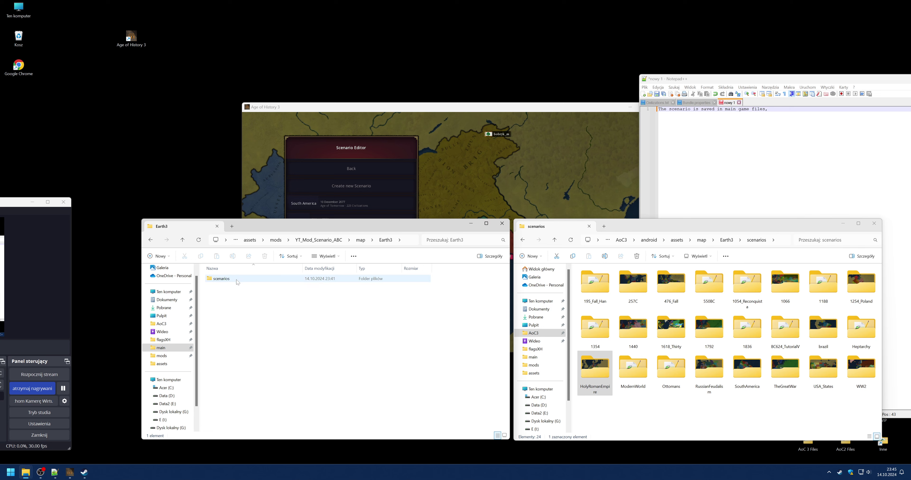
pyautogui.doubleClick(238, 279)
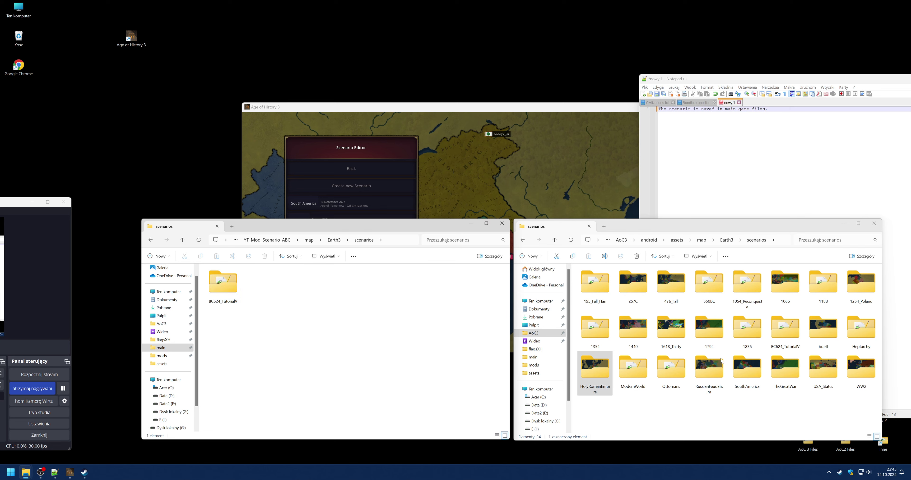
pyautogui.doubleClick(784, 331)
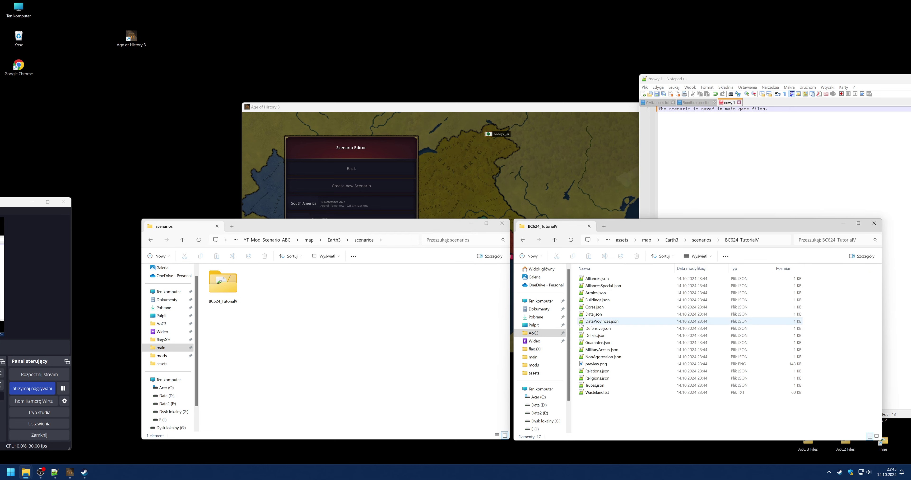
pyautogui.hotkey('alt', 'Left')
pyautogui.moveTo(788, 354); pyautogui.dragTo(345, 309)
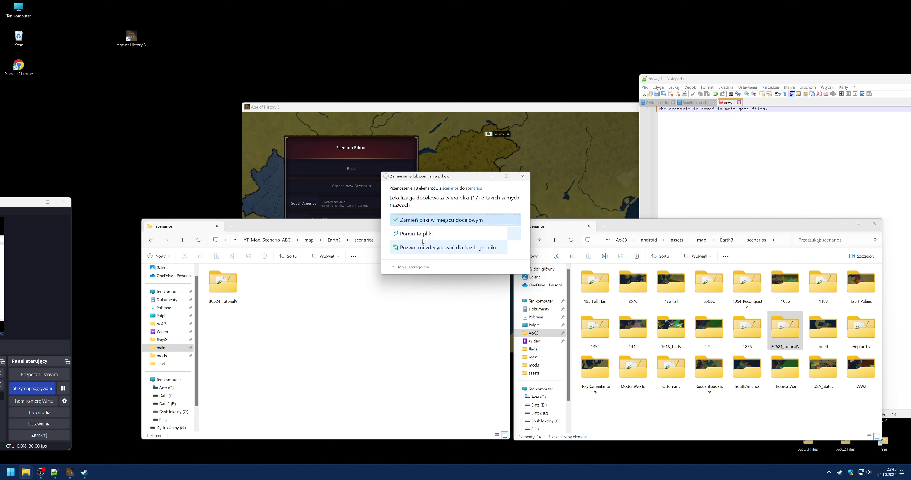
pyautogui.click(424, 220)
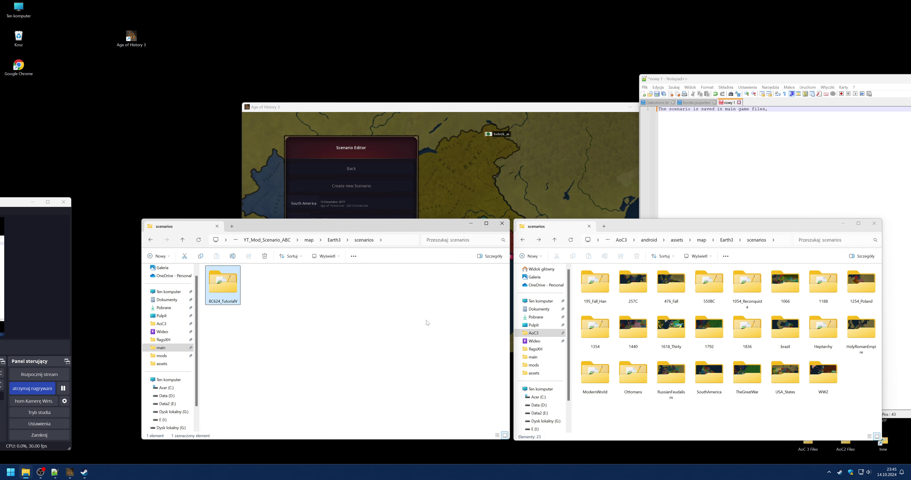
# - Open Data.json in the mod's BC624_TutorialV folder, check the reda_h civilization entry, and close the file
pyautogui.doubleClick(217, 292)
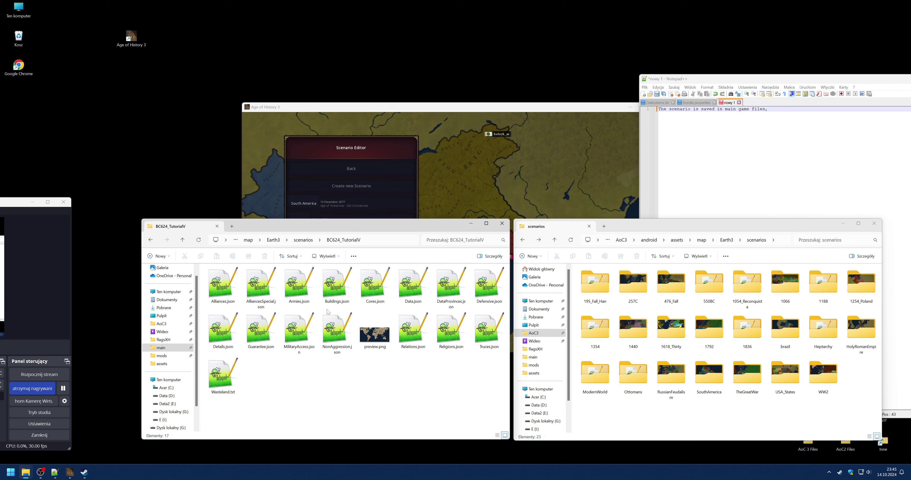
pyautogui.doubleClick(413, 287)
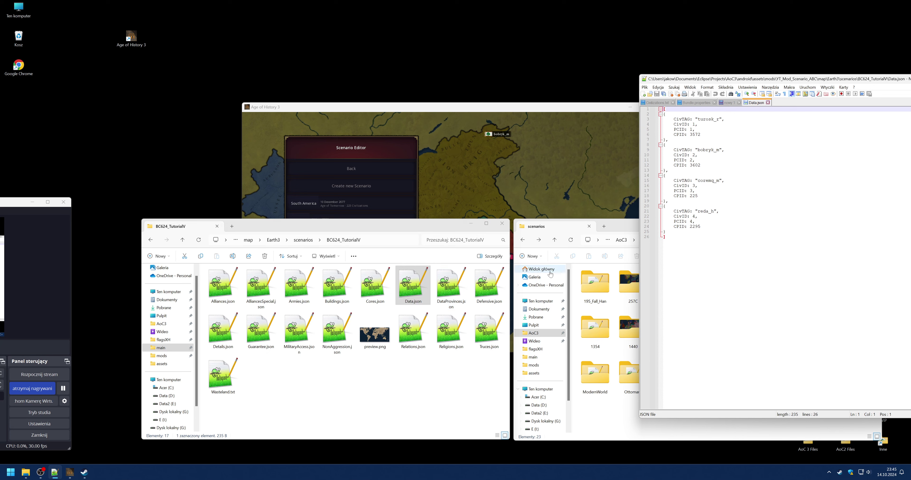
pyautogui.moveTo(666, 232); pyautogui.dragTo(663, 206)
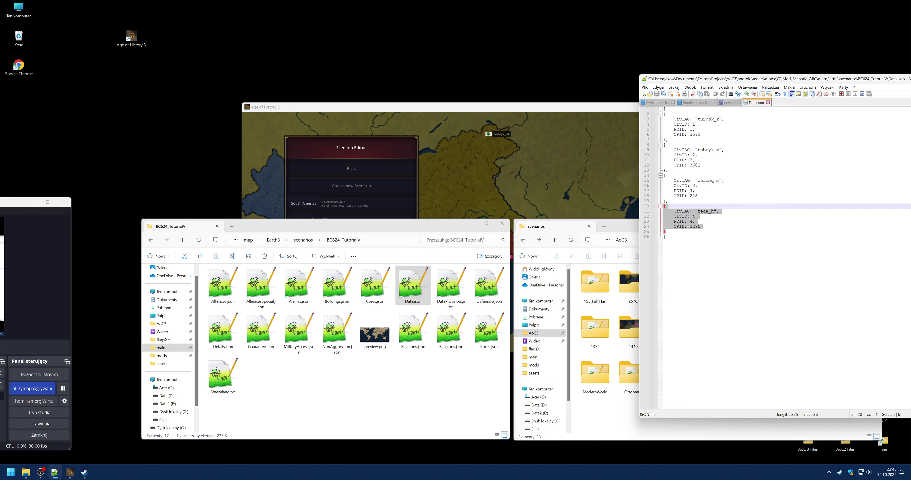
pyautogui.middleClick(756, 104)
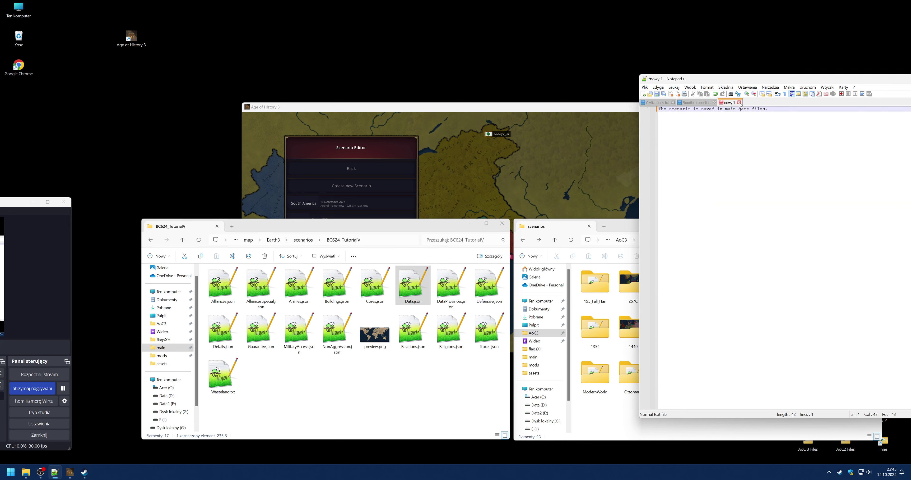
# - Close the unsaved note about the scenario's location without saving it
pyautogui.click(739, 103)
pyautogui.click(487, 260)
pyautogui.click(739, 103)
pyautogui.click(457, 263)
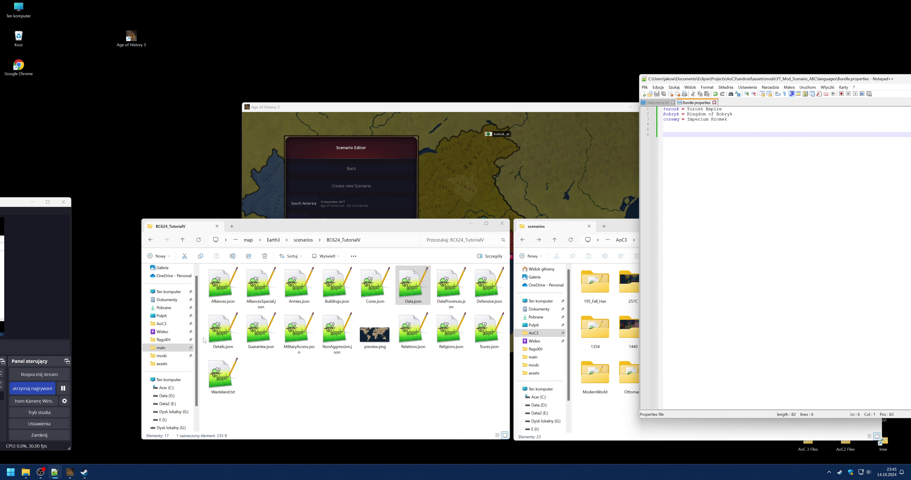
# - Switch to Steam, refresh the Workshop items, and open the "Tutorial Scenario, + new Civilizations" page beside the YT_Mod_Scenario_ABC folder
pyautogui.click(84, 472)
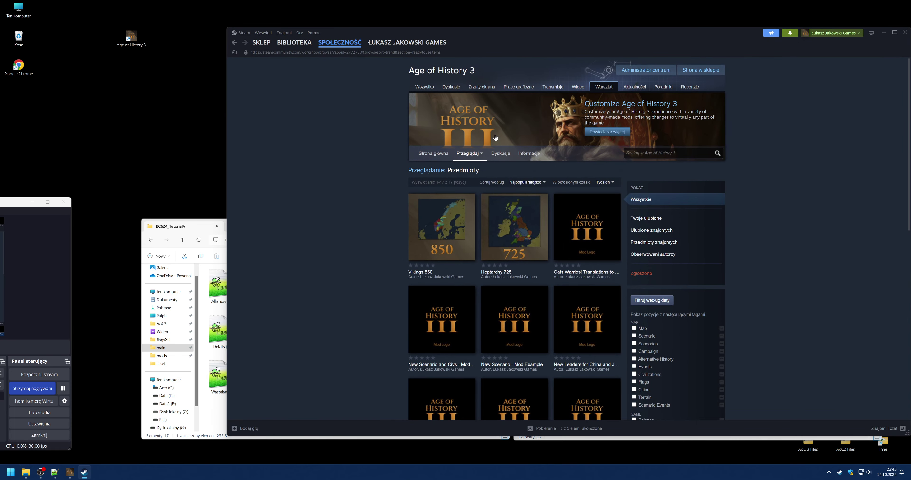
pyautogui.click(234, 52)
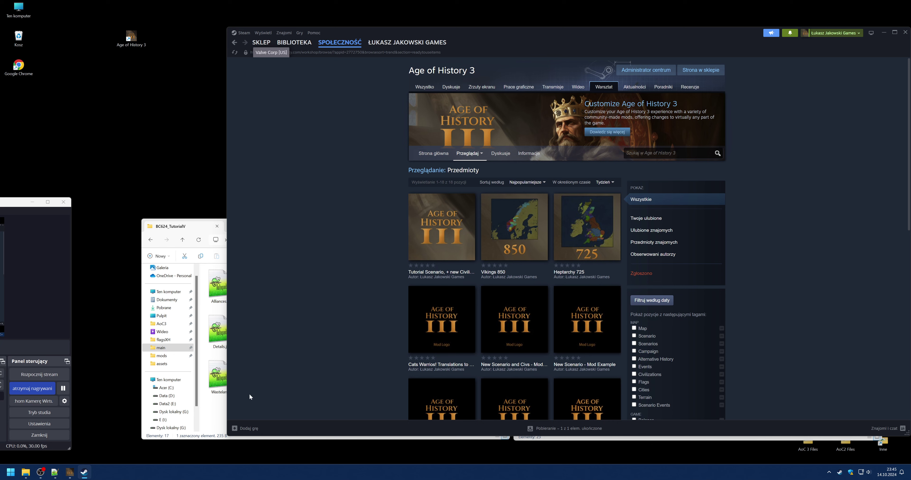
pyautogui.click(220, 412)
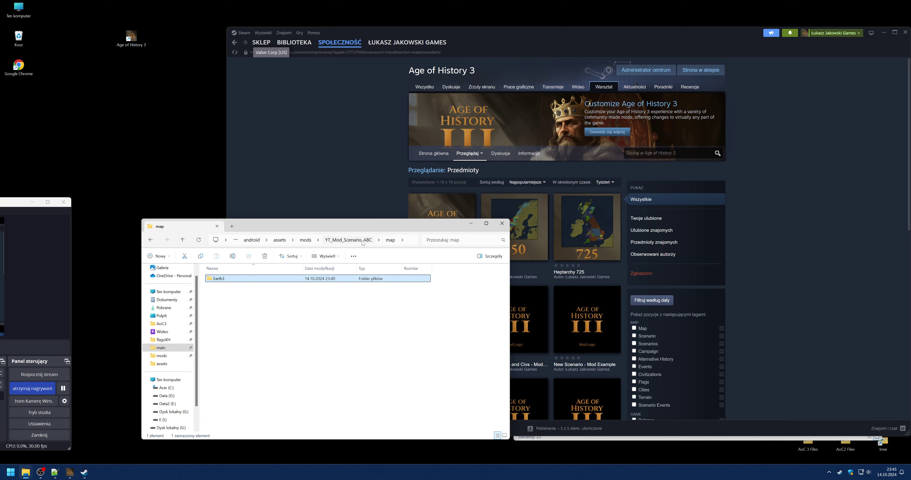
pyautogui.click(355, 245)
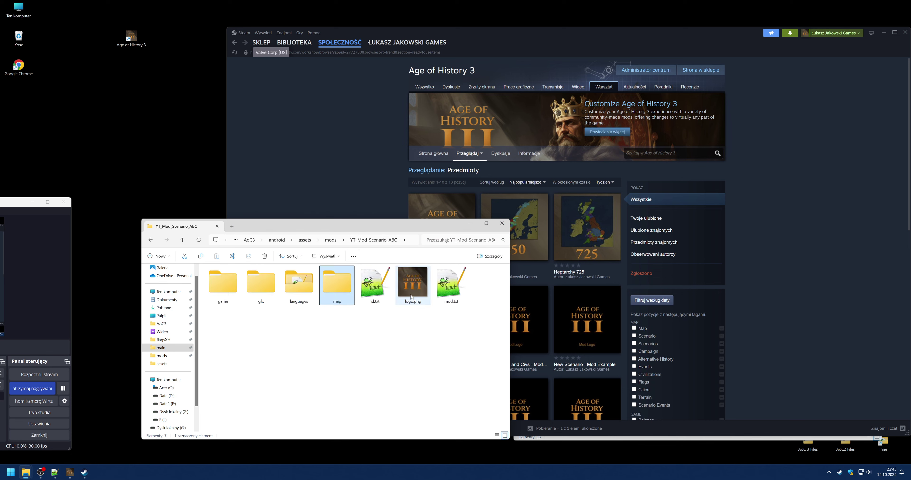
pyautogui.click(386, 214)
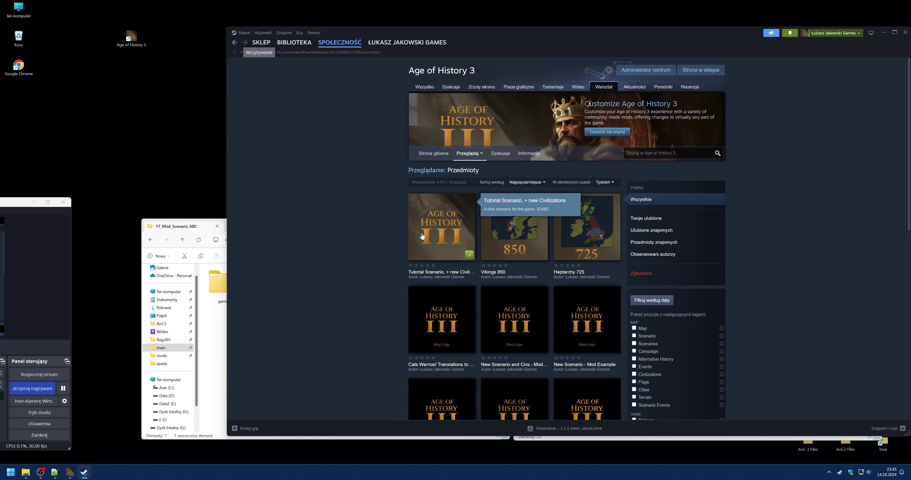
pyautogui.moveTo(514, 33); pyautogui.dragTo(596, 38)
pyautogui.moveTo(302, 229); pyautogui.dragTo(221, 228)
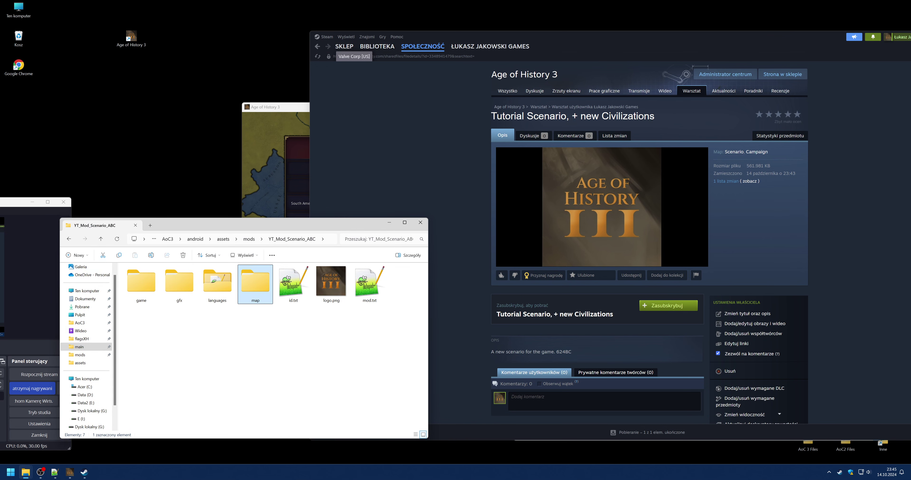
# - Compare the Workshop page's title and description with the Name and Description values in the mod's mod.txt, and close the file
pyautogui.moveTo(491, 352); pyautogui.dragTo(571, 352)
pyautogui.click(279, 363)
pyautogui.click(293, 285)
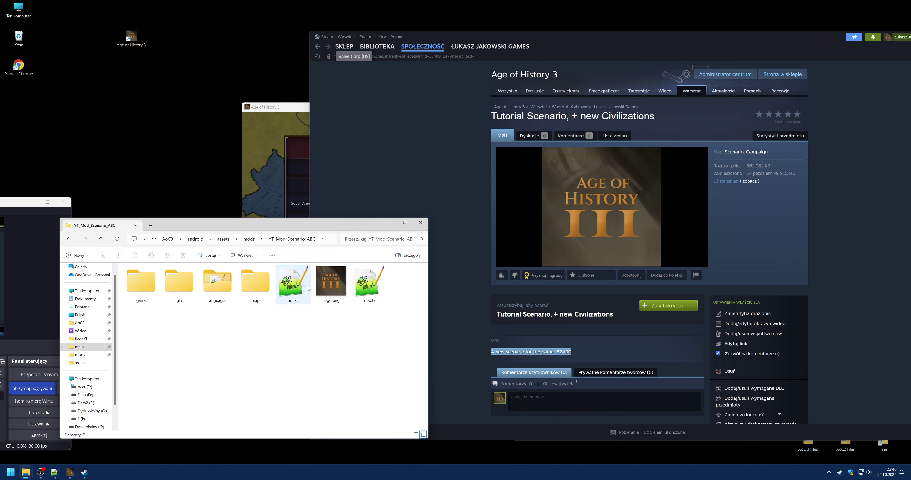
pyautogui.doubleClick(366, 291)
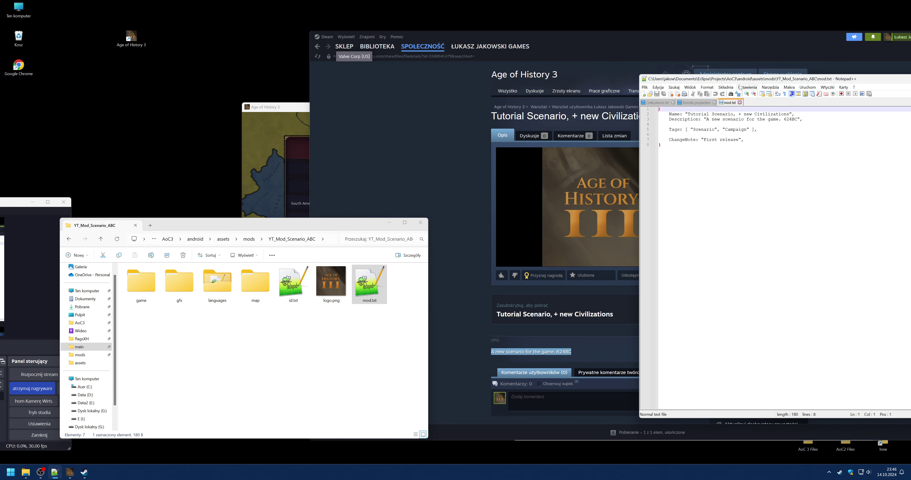
pyautogui.moveTo(741, 80); pyautogui.dragTo(120, 111)
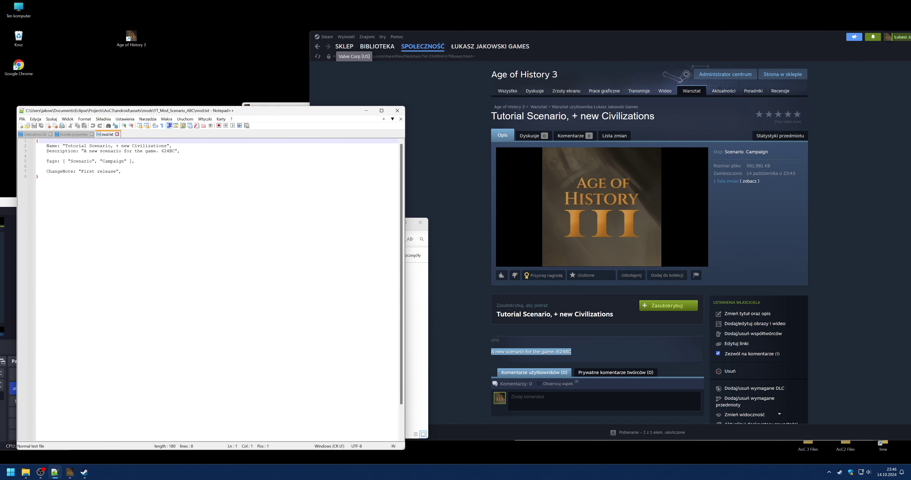
pyautogui.moveTo(84, 151); pyautogui.dragTo(174, 151)
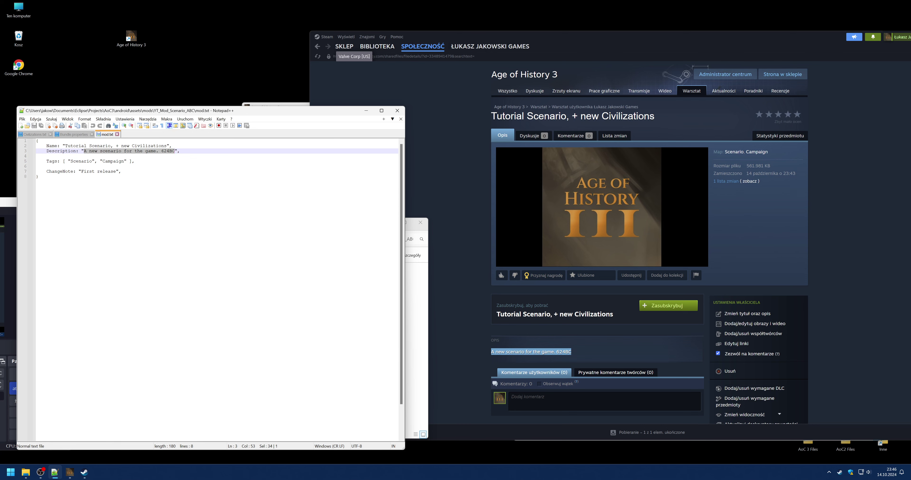
pyautogui.moveTo(65, 146); pyautogui.dragTo(164, 146)
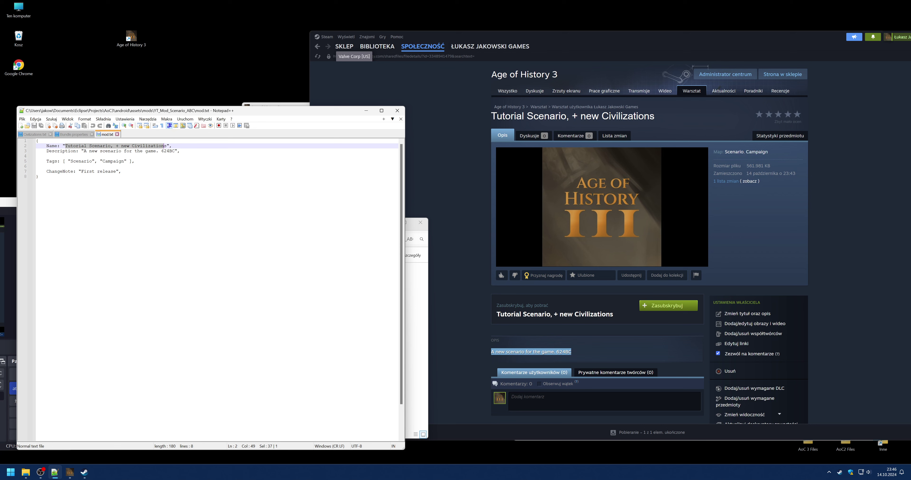
pyautogui.click(117, 135)
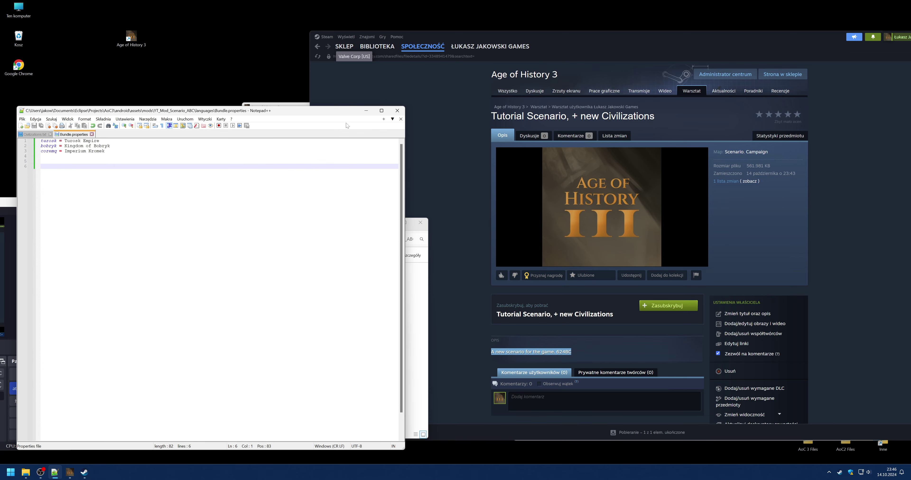
# - Open id.txt from the YT_Mod_Scenario_ABC folder to view the mod's Workshop ID
pyautogui.click(366, 110)
pyautogui.click(303, 288)
pyautogui.doubleClick(303, 287)
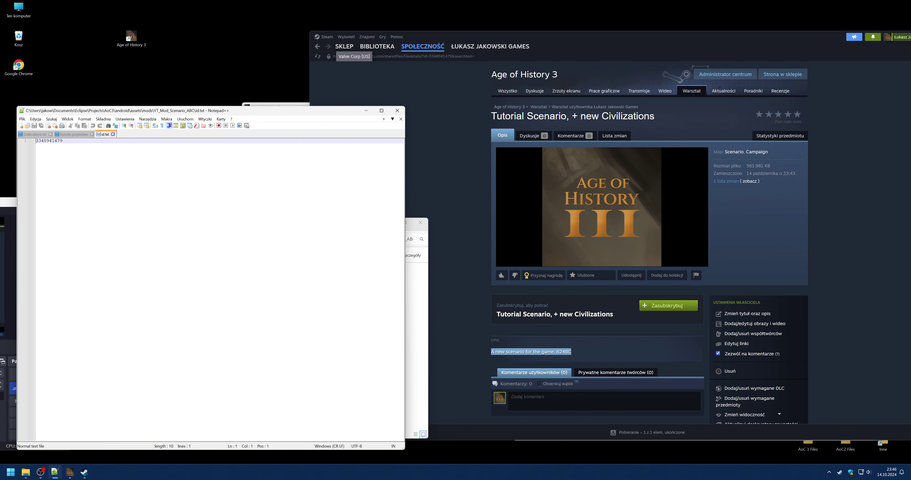
# - Write the temporary note "this is update file!" in a new document, and close it unsaved together with id.txt
pyautogui.doubleClick(134, 136)
pyautogui.write('t')
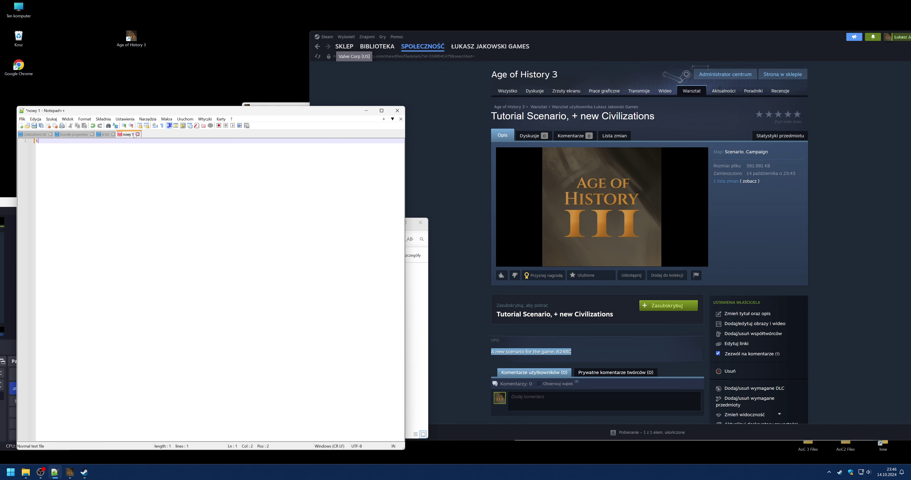
pyautogui.write('his is update file!')
pyautogui.click(138, 135)
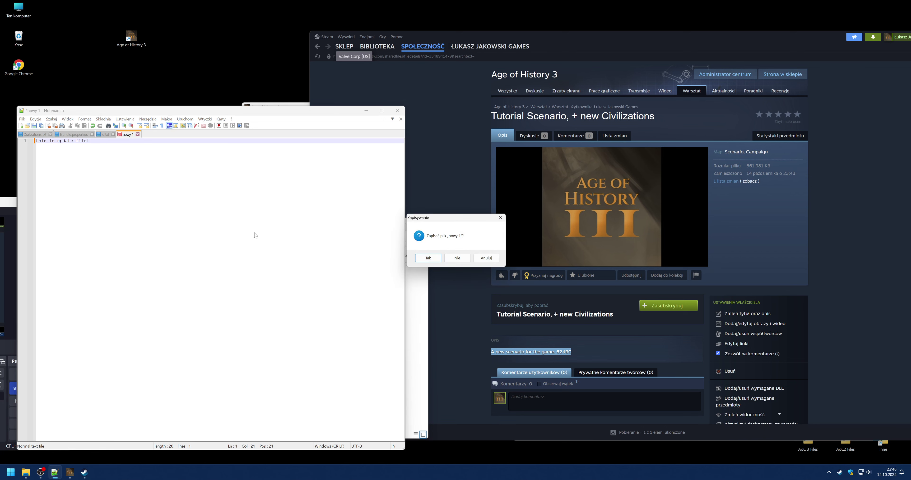
pyautogui.click(456, 259)
pyautogui.click(113, 134)
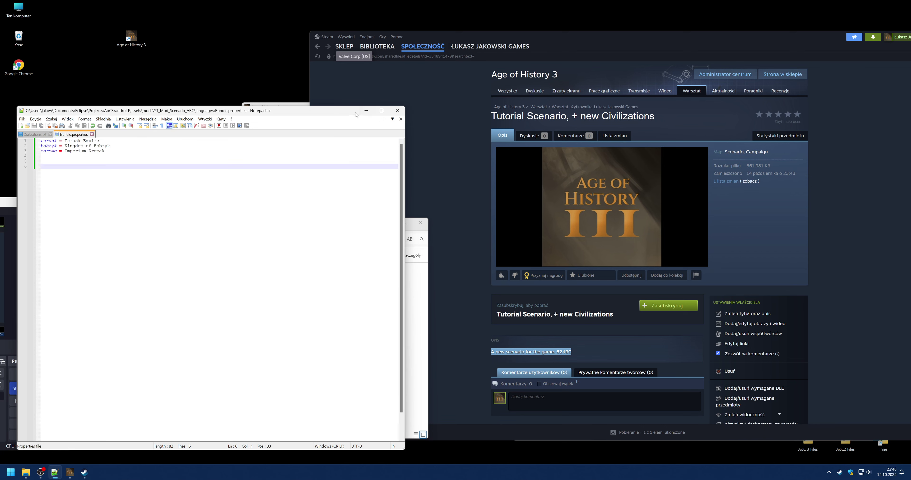
pyautogui.click(366, 110)
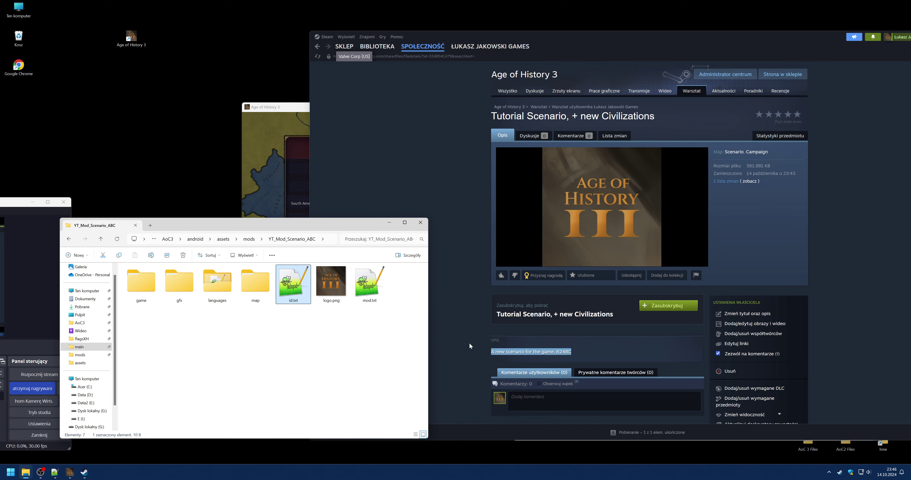
# - Review the mod's Workshop page in Steam, including its image and video editing page and the award selection
pyautogui.click(477, 297)
pyautogui.scroll(-4, 573, 300)
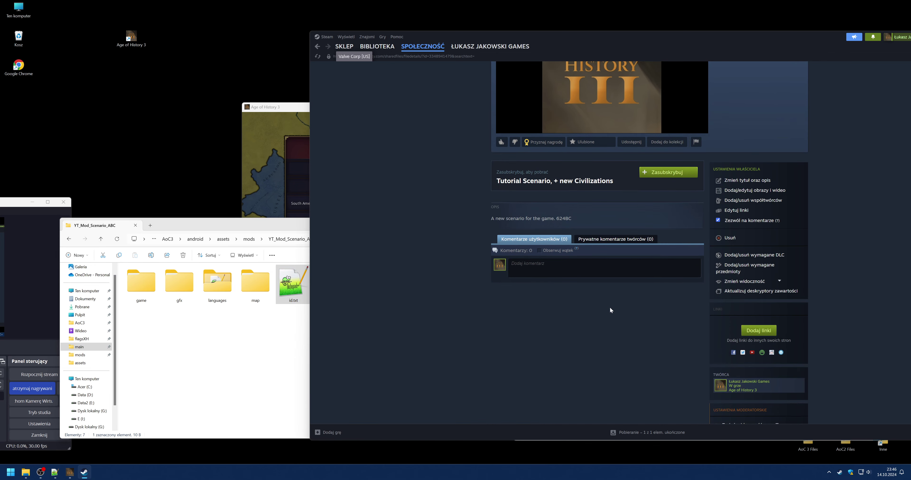
pyautogui.scroll(3, 651, 301)
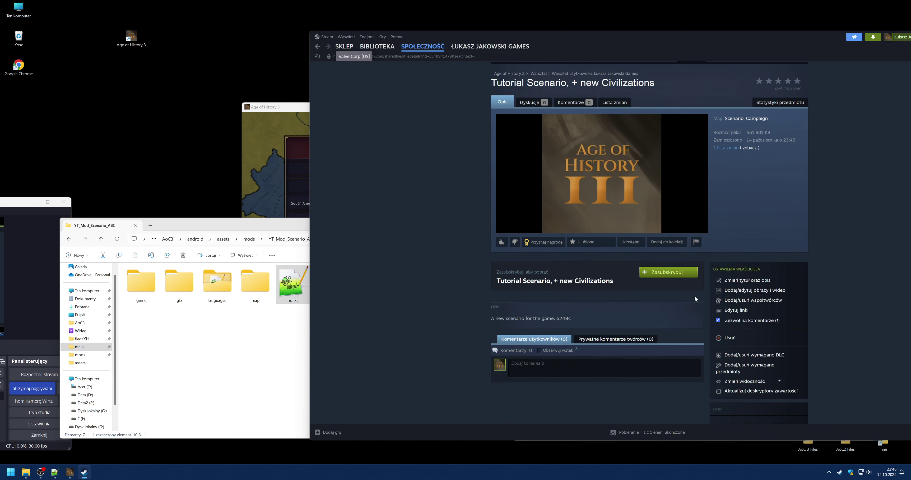
pyautogui.click(734, 291)
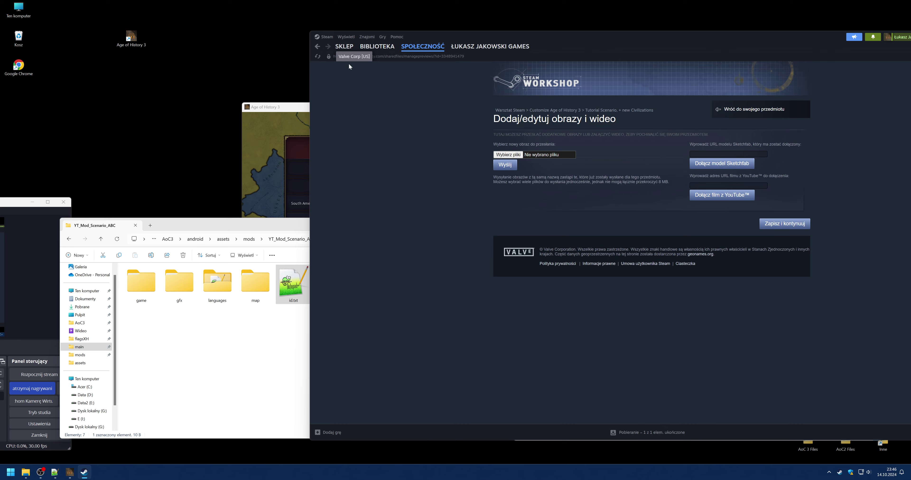
pyautogui.click(317, 46)
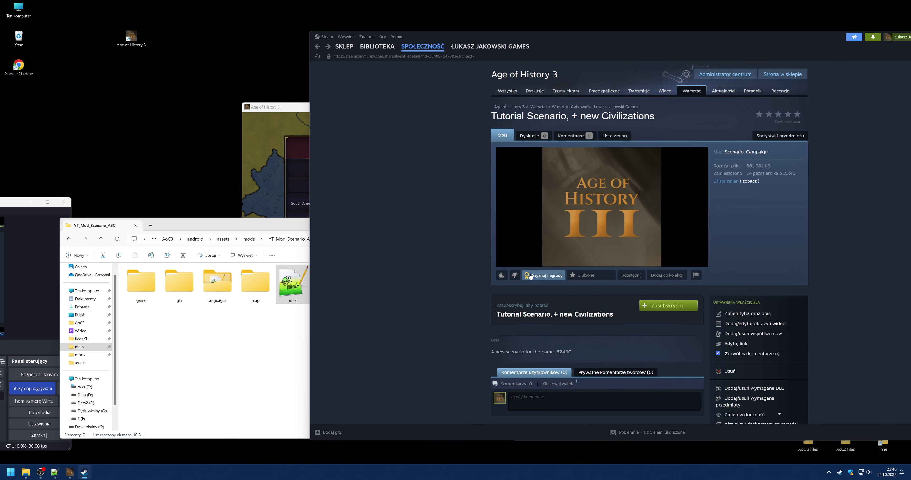
pyautogui.click(531, 276)
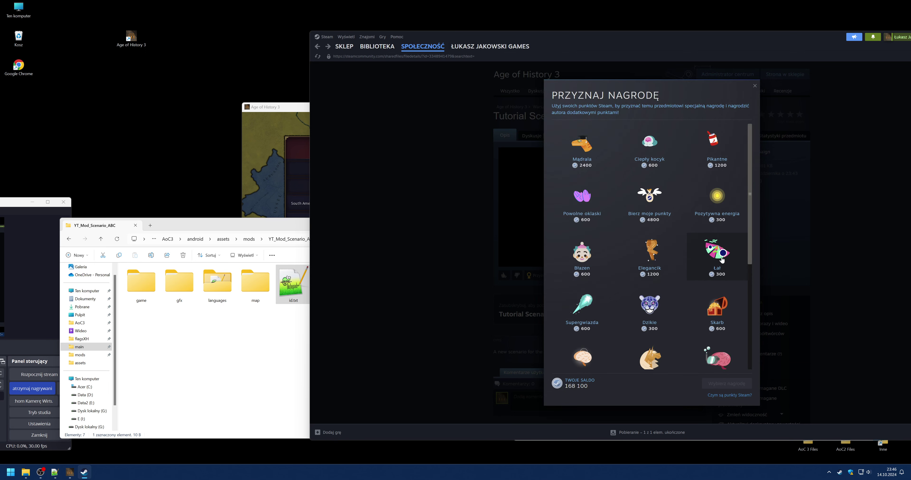
pyautogui.click(468, 228)
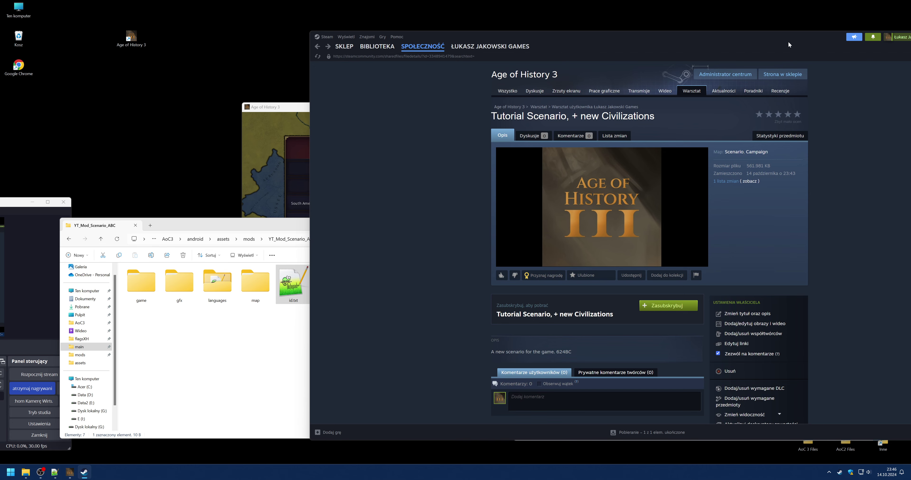
# - Minimize Steam and both folder windows, and place the Notepad++ window beside the Age of History 3 window
pyautogui.moveTo(788, 41); pyautogui.dragTo(611, 35)
pyautogui.click(838, 36)
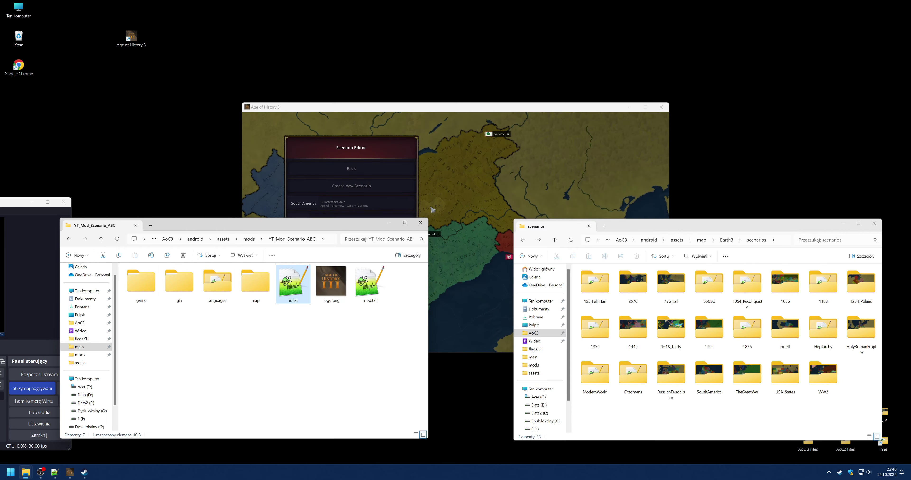
pyautogui.click(389, 223)
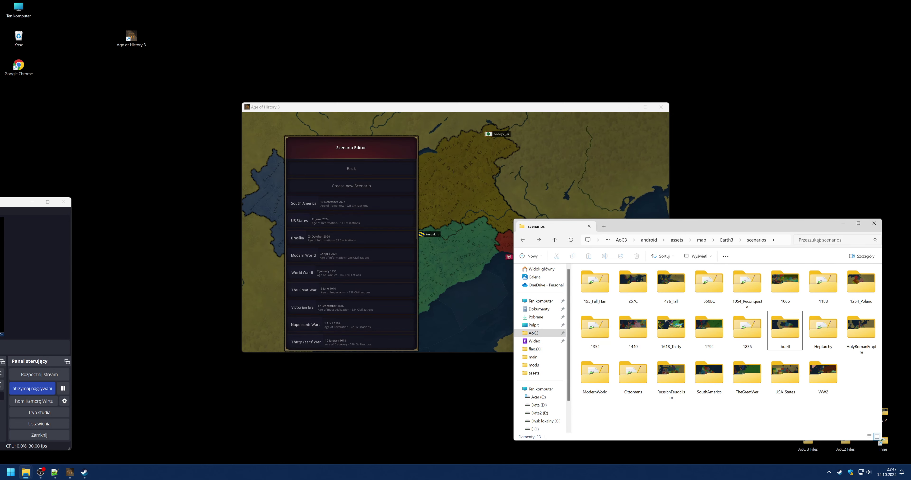
pyautogui.click(843, 223)
pyautogui.click(54, 473)
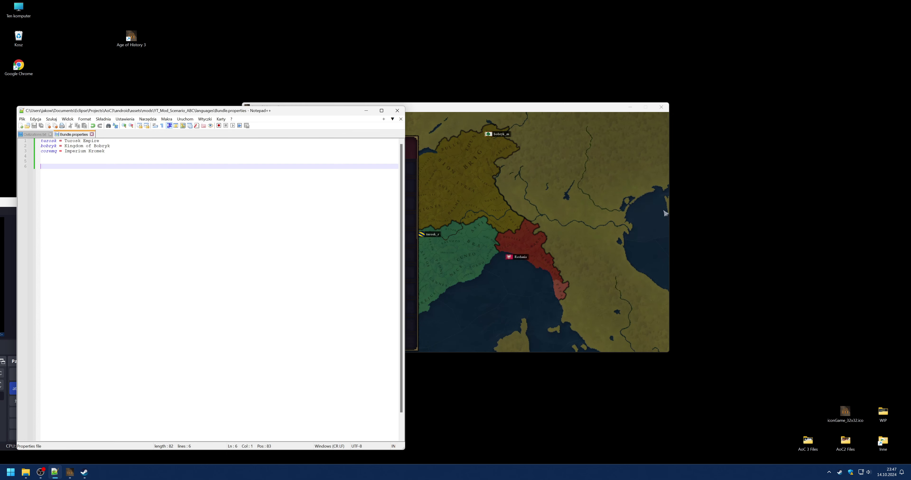
pyautogui.moveTo(222, 113); pyautogui.dragTo(883, 102)
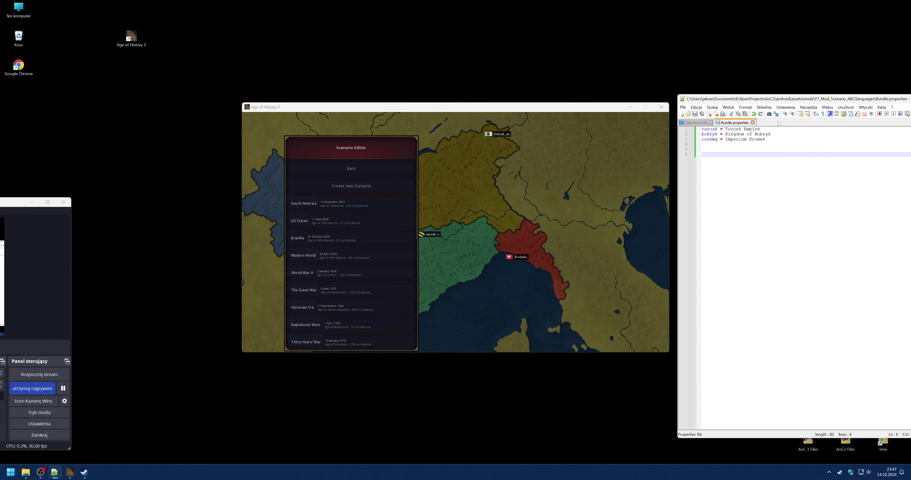
# - Write the temporary note "Updating the mod" in a new Notepad++ document
pyautogui.doubleClick(779, 123)
pyautogui.write('U')
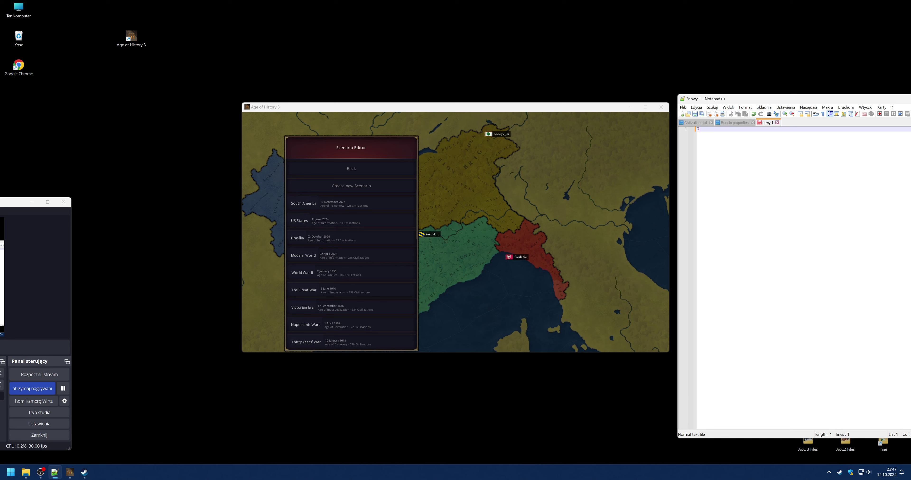
pyautogui.write('pdating the mod')
# - Switch to Age of History 3 and submit YT_Mod_Scenario_ABC to the Steam Workshop from the Game Editor
pyautogui.click(361, 169)
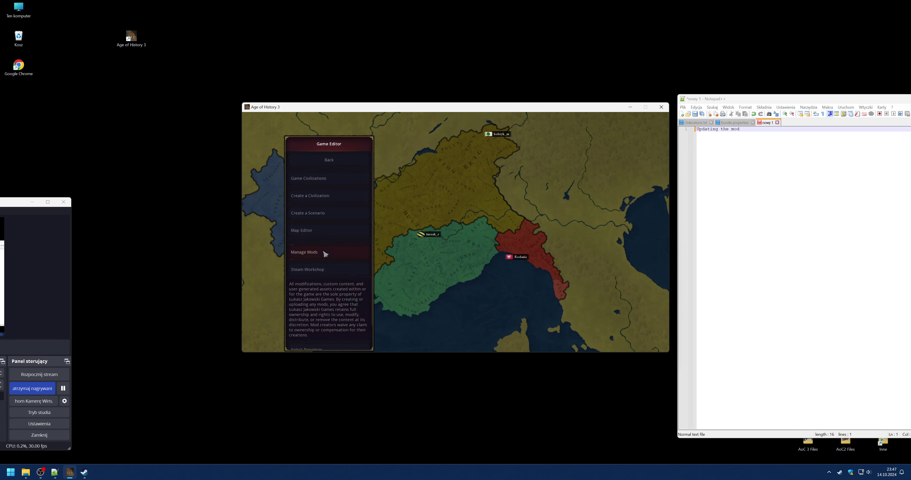
pyautogui.click(307, 271)
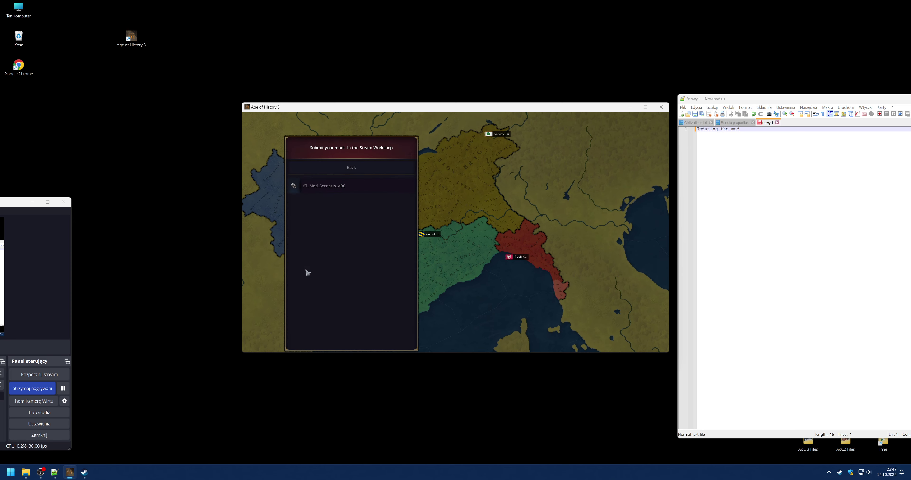
pyautogui.click(341, 194)
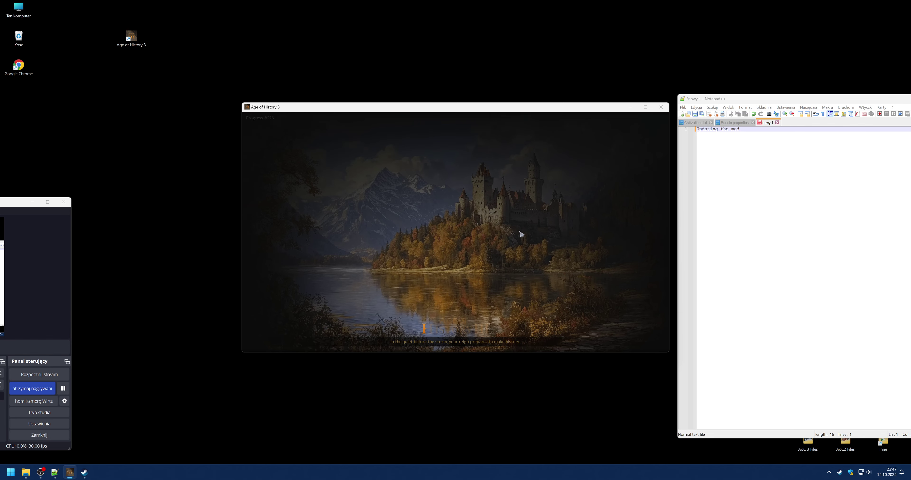
# - Replace the text of the temporary note in Notepad++ with "Done" and close the document unsaved
pyautogui.hotkey('alt', 'Tab')
pyautogui.hotkey('ctrl', 'a')
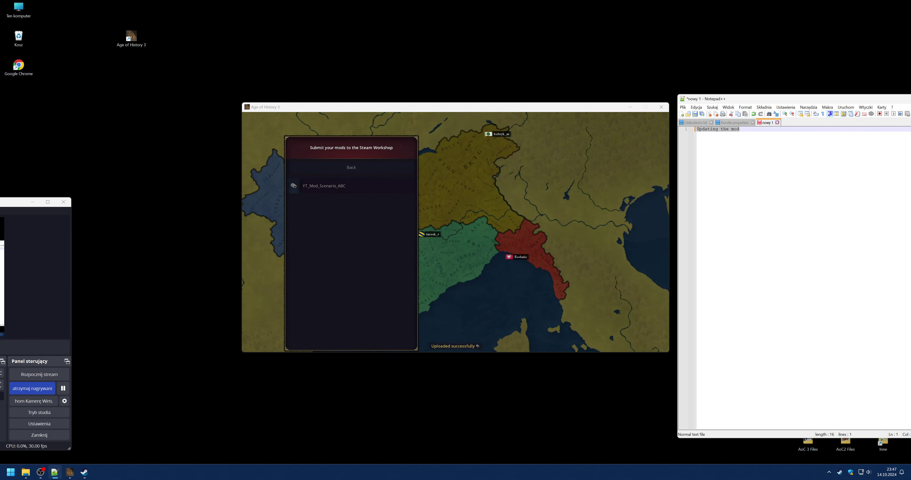
pyautogui.write('Done')
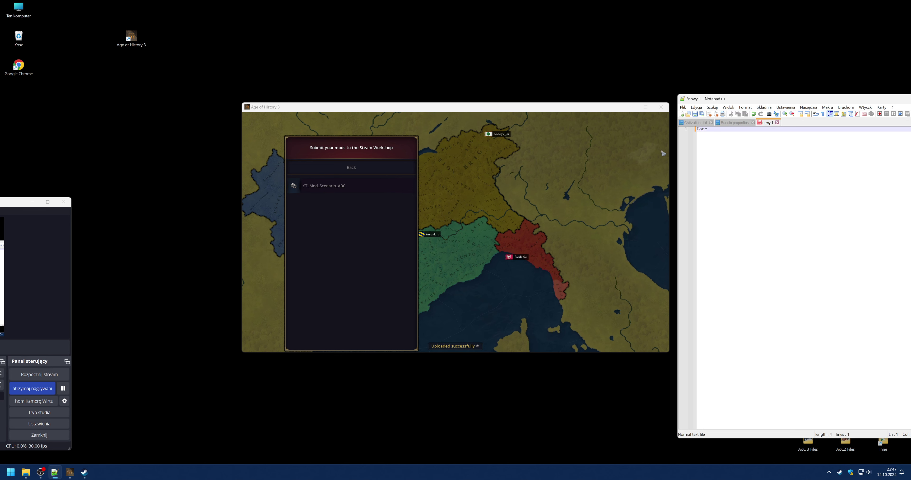
pyautogui.click(776, 123)
# - Leave the Workshop submission list and the Game Editor to return to the main menu of Age of History 3
pyautogui.click(458, 259)
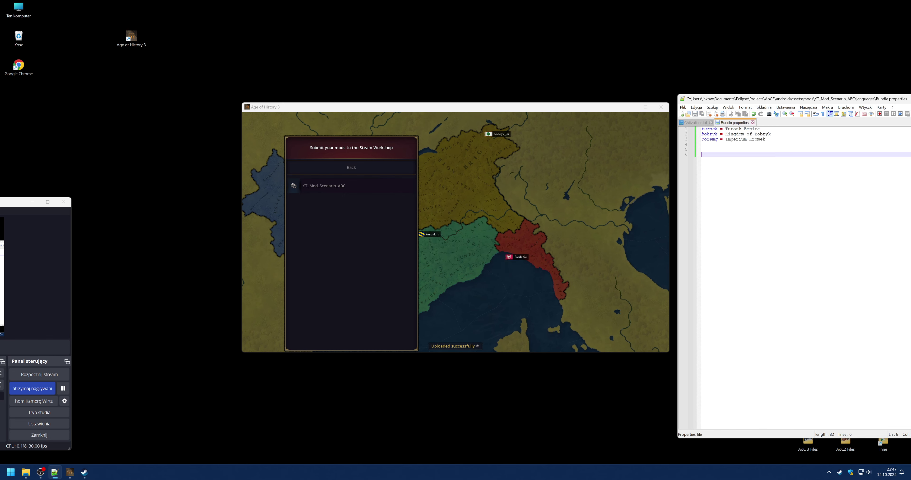
pyautogui.press('Escape')
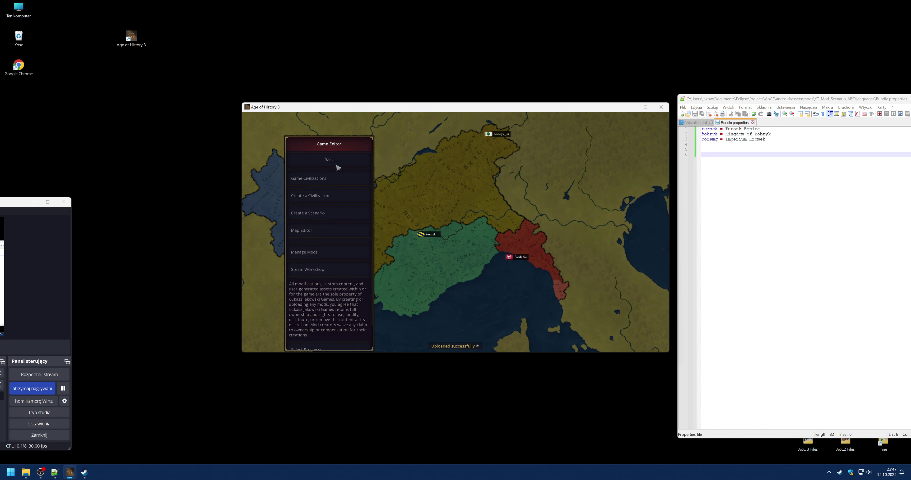
pyautogui.click(339, 168)
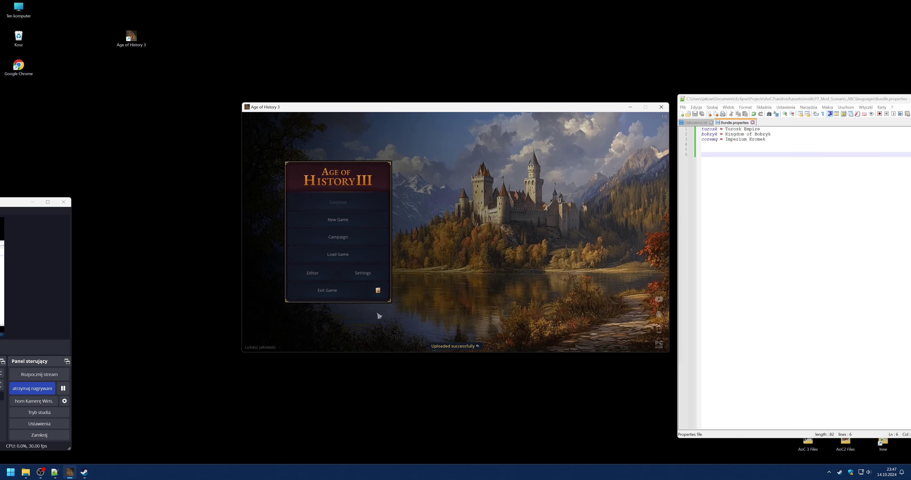
# - Switch to Steam, look over the "Tutorial Scenario, + new Civilizations" Workshop page, and post the comment "Hello" on it
pyautogui.click(84, 472)
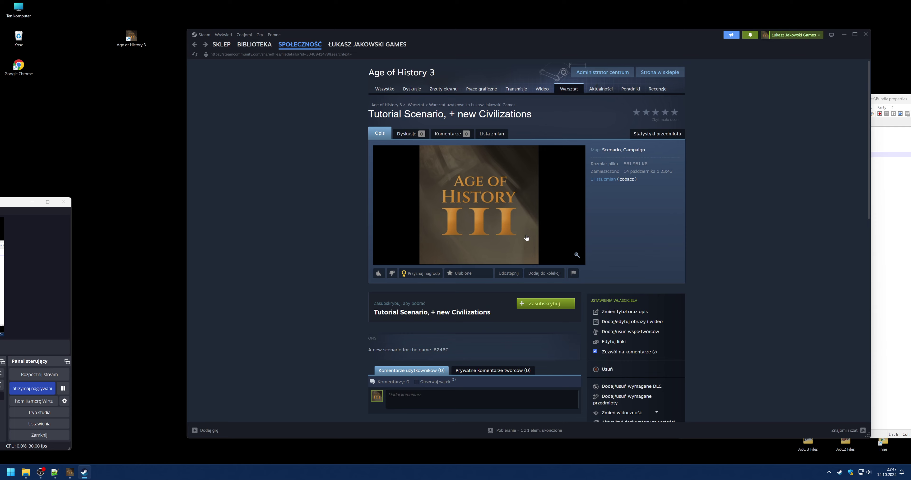
pyautogui.scroll(-5, 471, 241)
pyautogui.scroll(3, 471, 242)
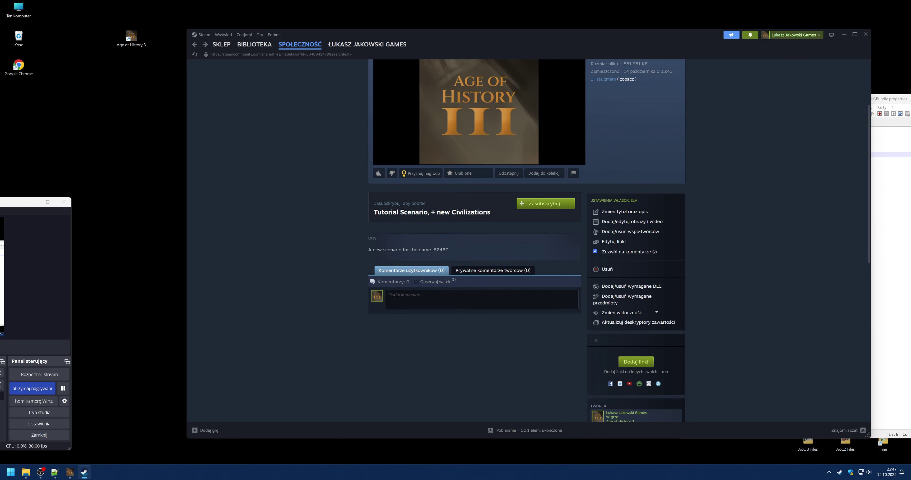
pyautogui.scroll(2, 497, 230)
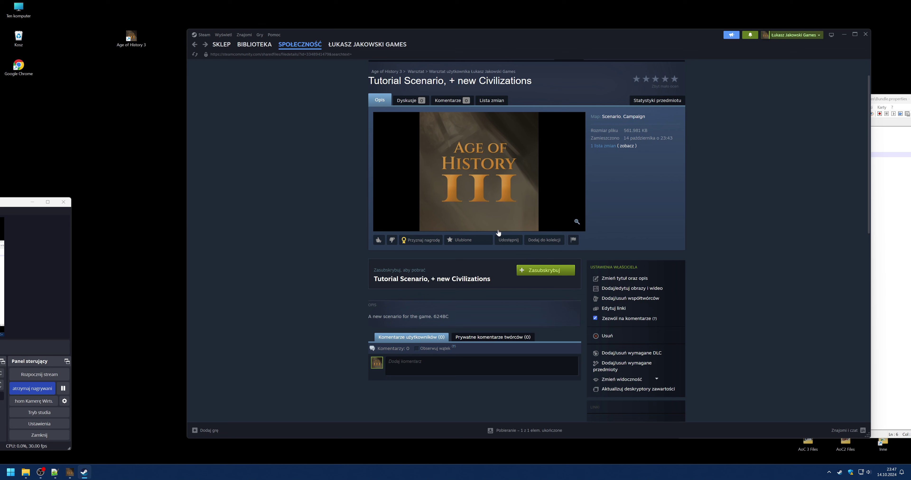
pyautogui.write('Hell')
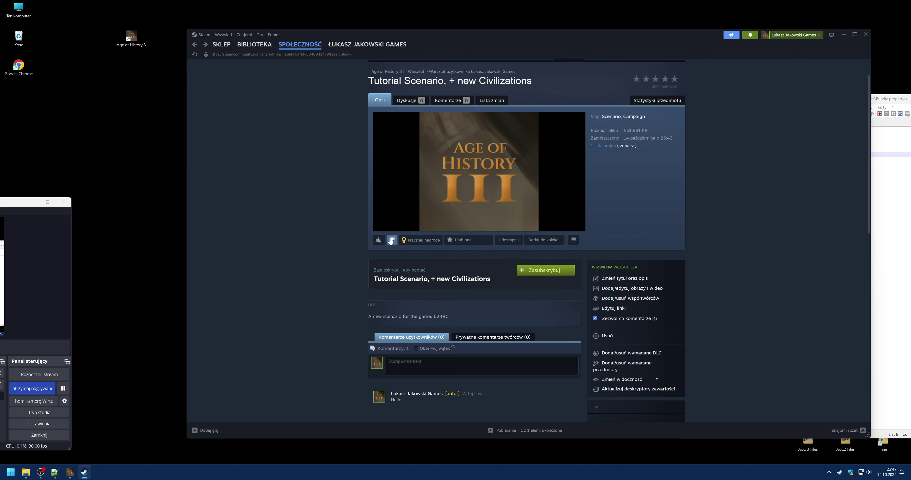
# - Subscribe to the "Tutorial Scenario, + new Civilizations" Workshop item
pyautogui.click(526, 271)
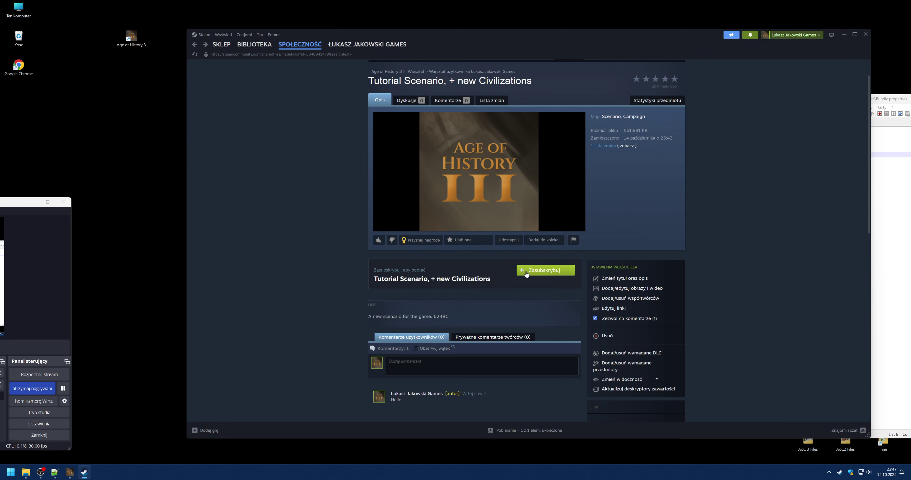